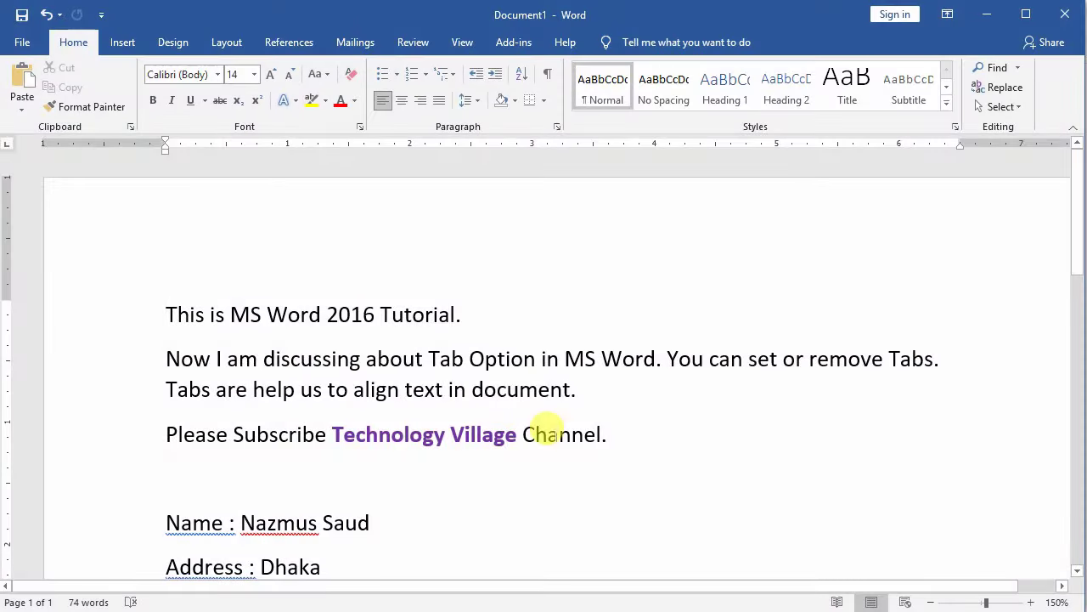
- From the View tab, turn the Ruler off and back on so it shows above the page
{"action": "scroll", "coordinate": [334, 417], "scroll_direction": "down", "scroll_amount": 1}
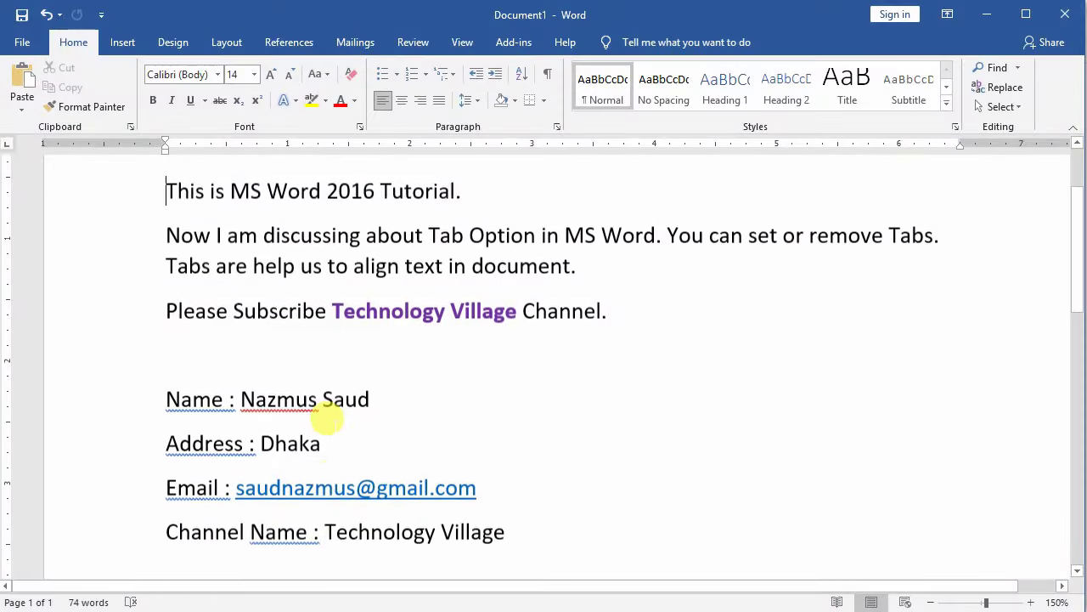
{"action": "scroll", "coordinate": [326, 417], "scroll_direction": "down", "scroll_amount": 3}
{"action": "scroll", "coordinate": [331, 419], "scroll_direction": "up", "scroll_amount": 3}
{"action": "scroll", "coordinate": [331, 419], "scroll_direction": "up", "scroll_amount": 3}
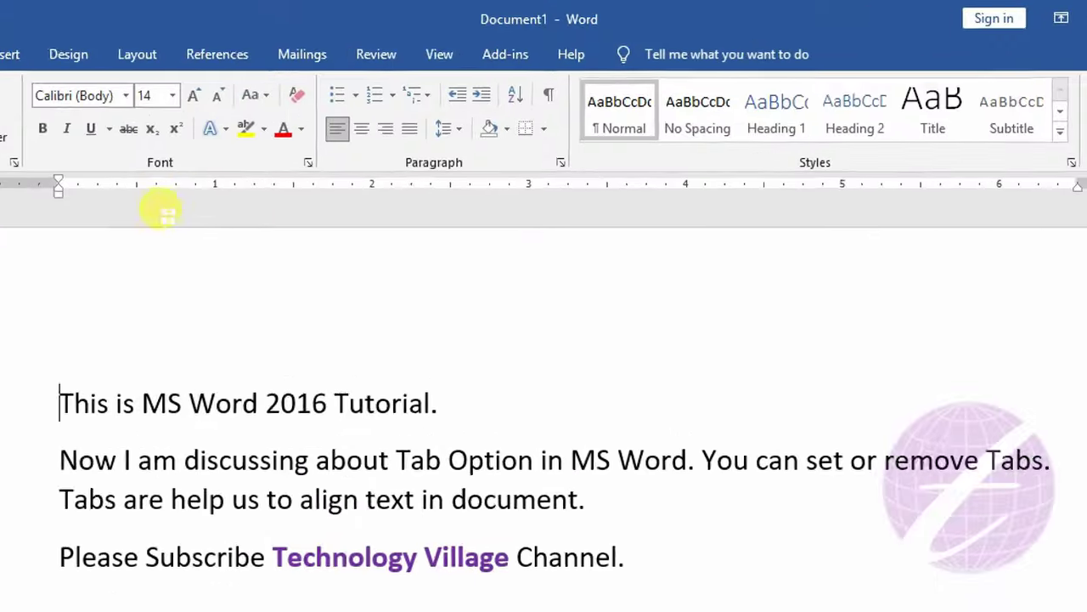
{"action": "left_click", "coordinate": [461, 44]}
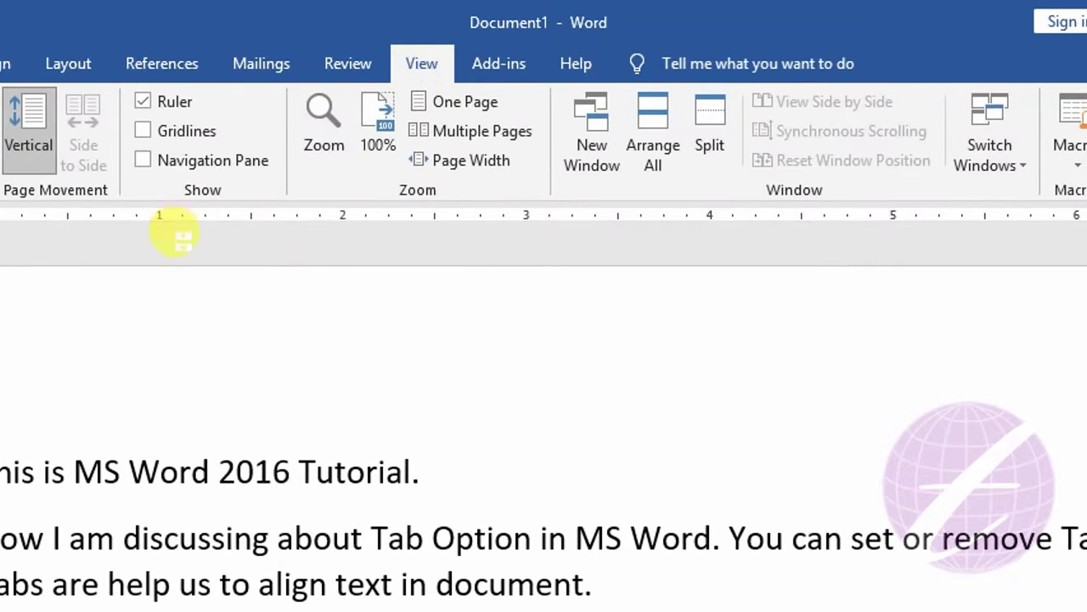
{"action": "left_click", "coordinate": [145, 102]}
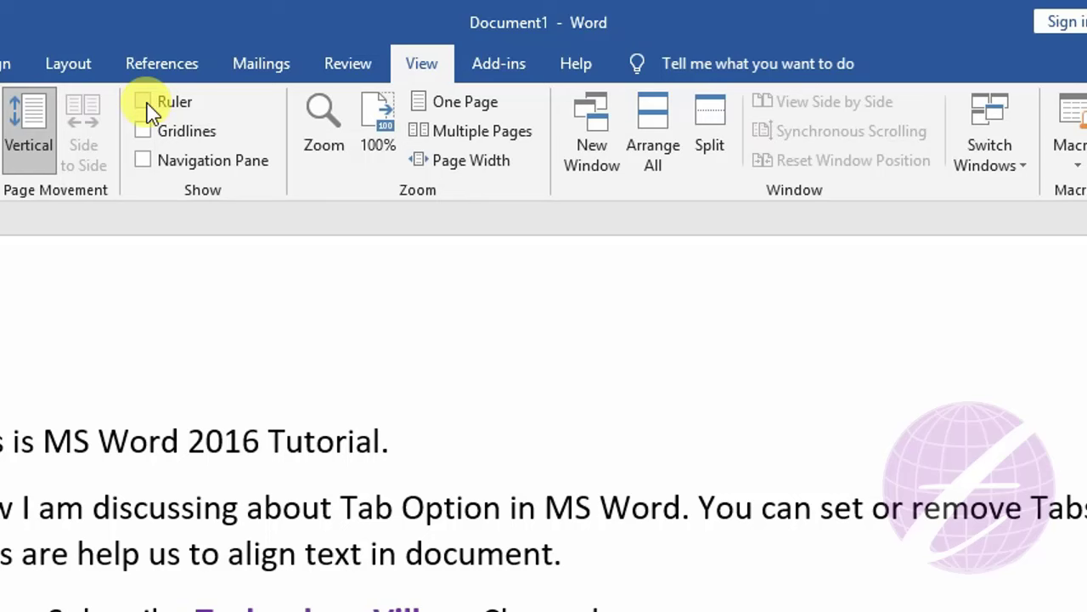
{"action": "left_click", "coordinate": [142, 102]}
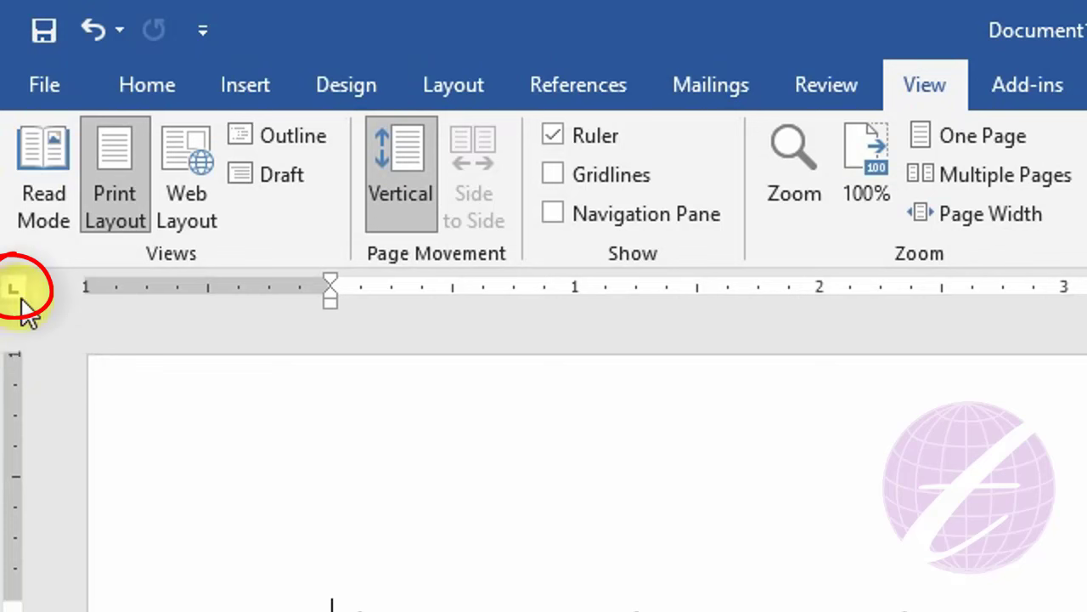
- Select the four contact lines from Name through Technology Village, redoing the selection once
{"action": "left_click", "coordinate": [297, 422]}
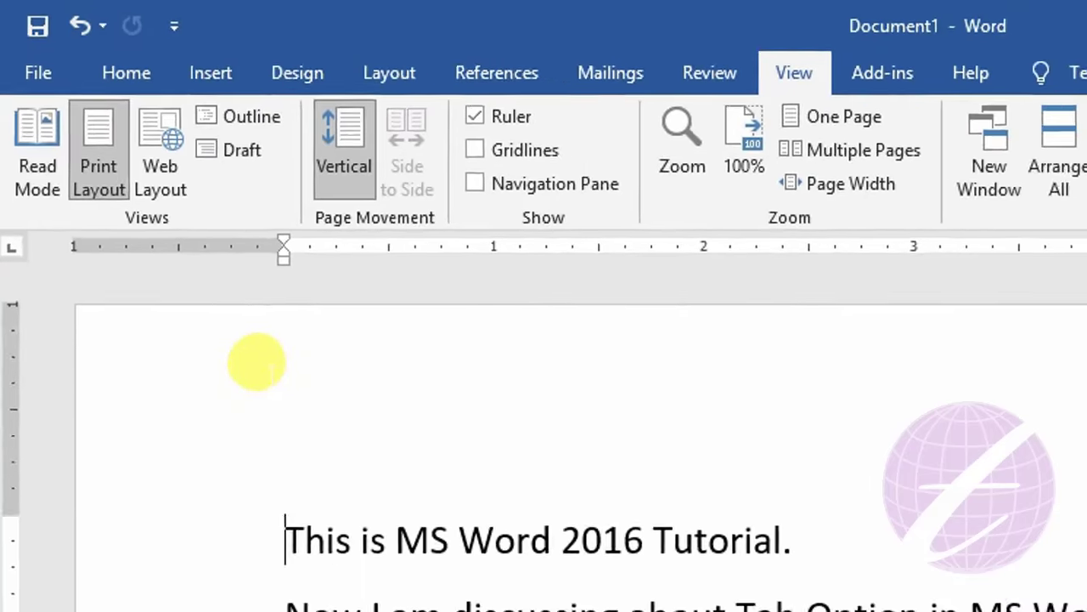
{"action": "scroll", "coordinate": [619, 473], "scroll_direction": "down", "scroll_amount": 2}
{"action": "scroll", "coordinate": [612, 484], "scroll_direction": "down", "scroll_amount": 2}
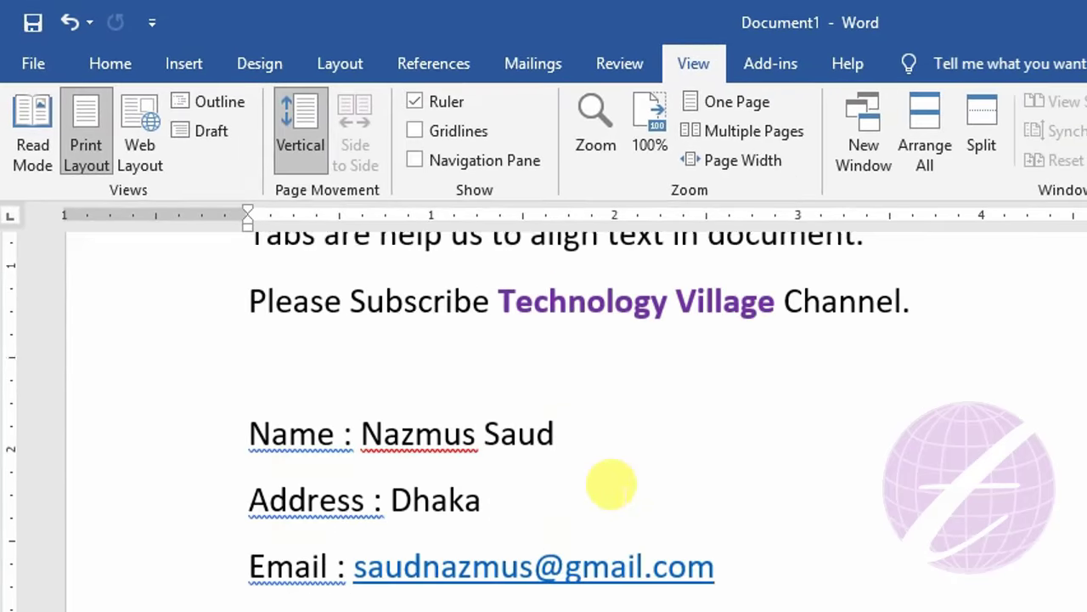
{"action": "scroll", "coordinate": [610, 488], "scroll_direction": "down", "scroll_amount": 1}
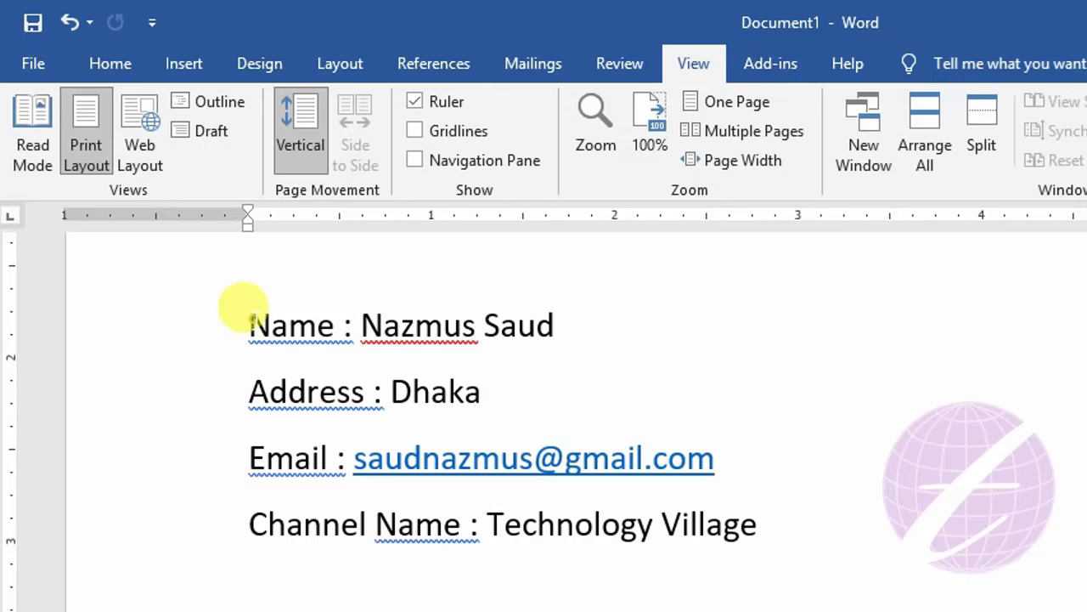
{"action": "left_click_drag", "start_coordinate": [244, 321], "coordinate": [752, 525]}
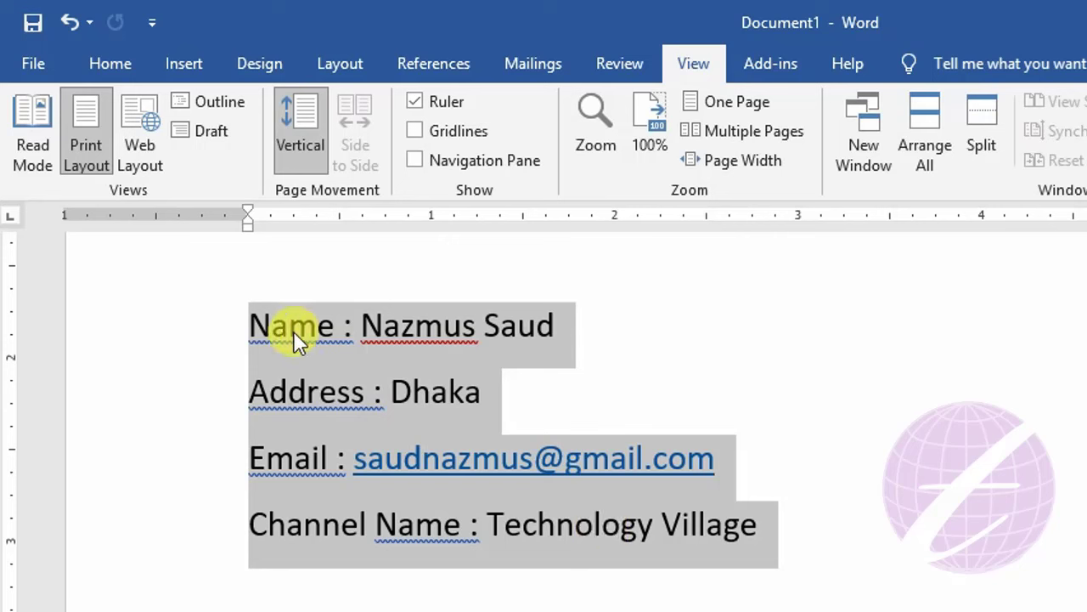
{"action": "left_click", "coordinate": [262, 325]}
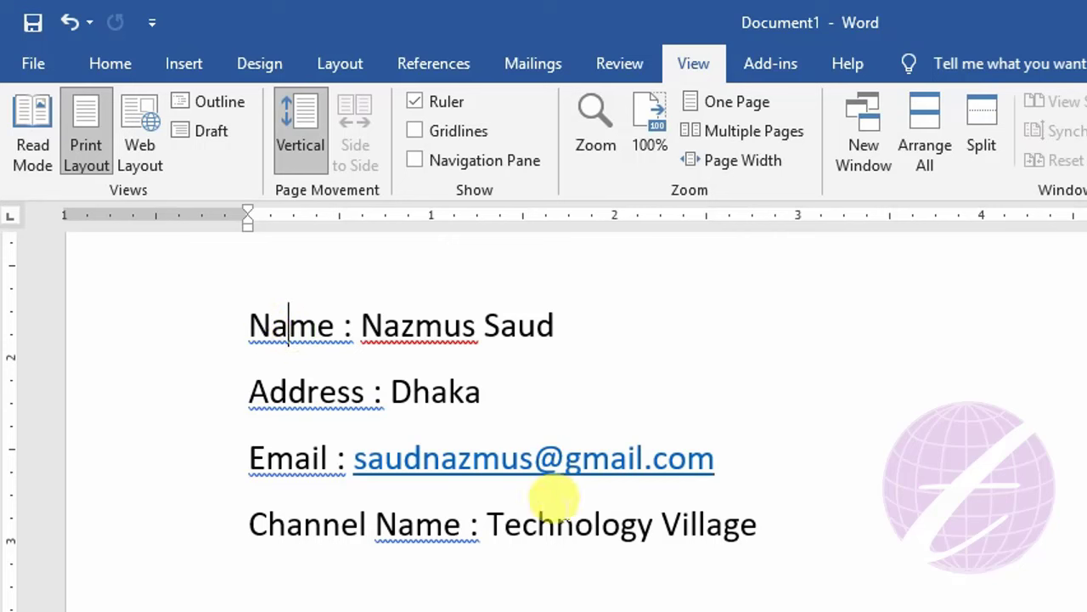
{"action": "left_click", "coordinate": [240, 316]}
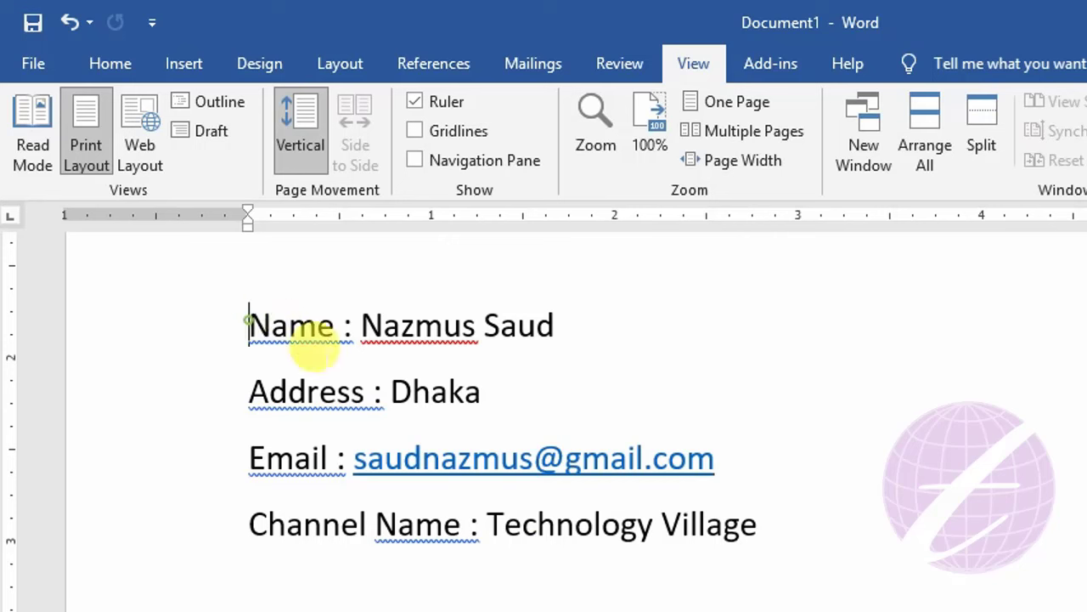
{"action": "mouse_move", "coordinate": [315, 347]}
{"action": "left_mouse_down"}
{"action": "mouse_move", "coordinate": [651, 486]}
{"action": "mouse_move", "coordinate": [752, 514]}
{"action": "left_mouse_up"}
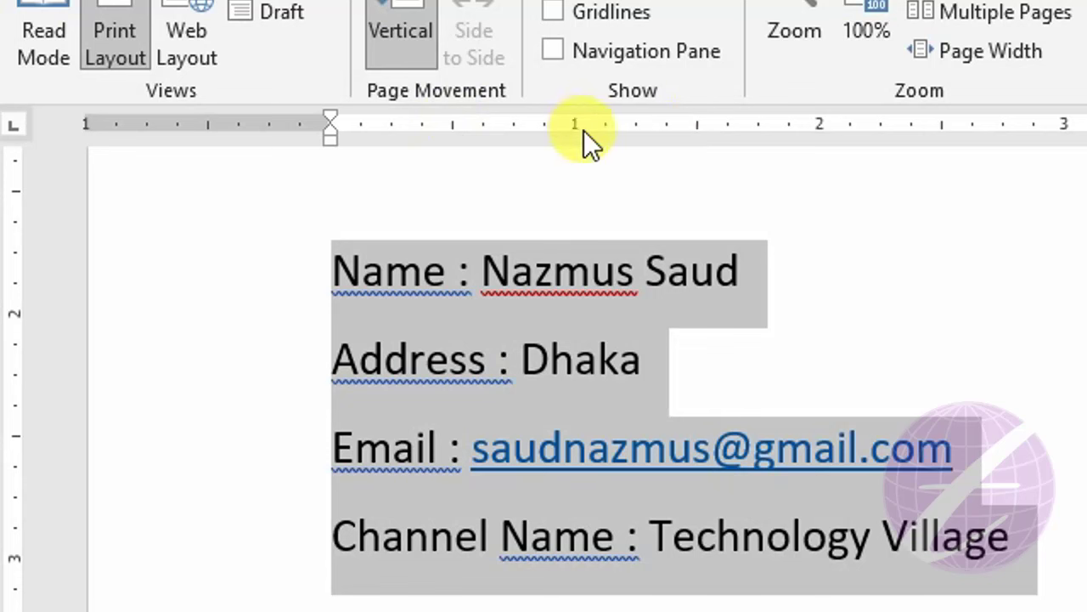
- Add left tab stops at about 1.5" and 1.75" on the ruler for the contact lines
{"action": "left_click", "coordinate": [700, 126]}
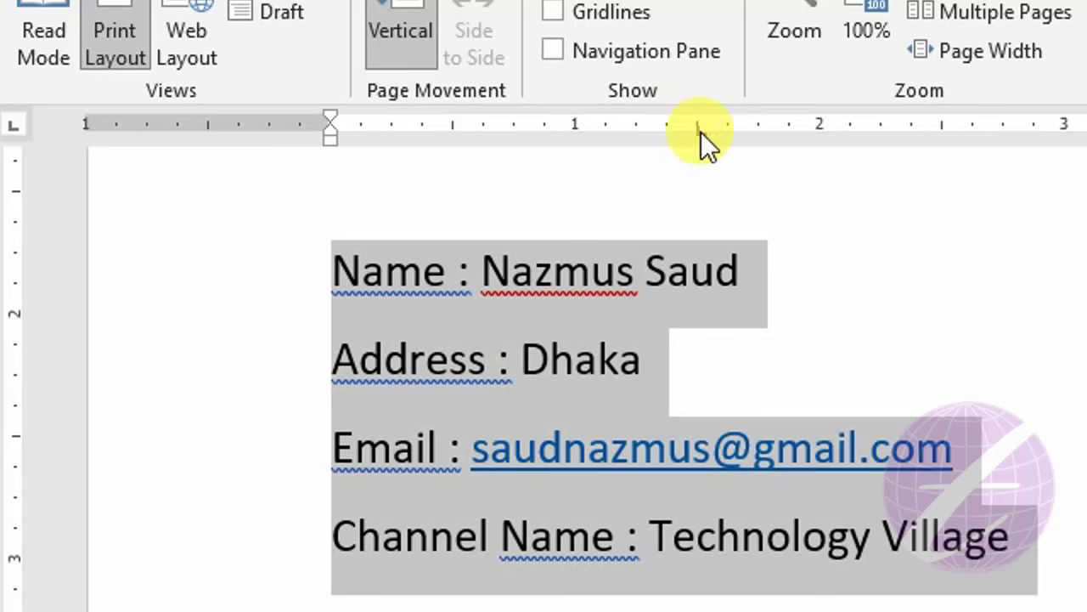
{"action": "left_click_drag", "start_coordinate": [700, 132], "coordinate": [701, 131]}
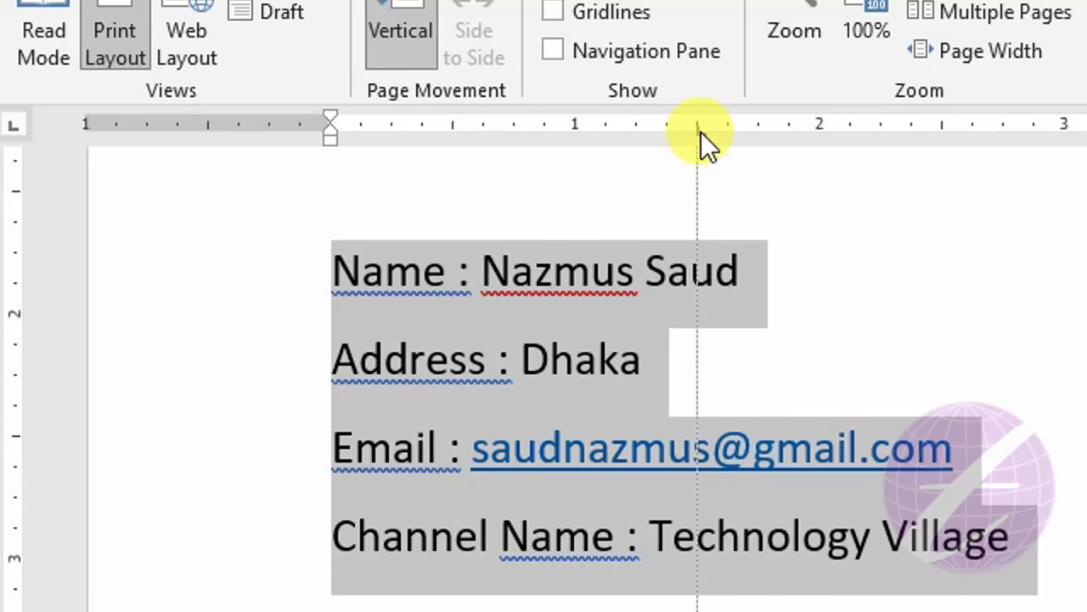
{"action": "left_click_drag", "start_coordinate": [700, 131], "coordinate": [701, 132]}
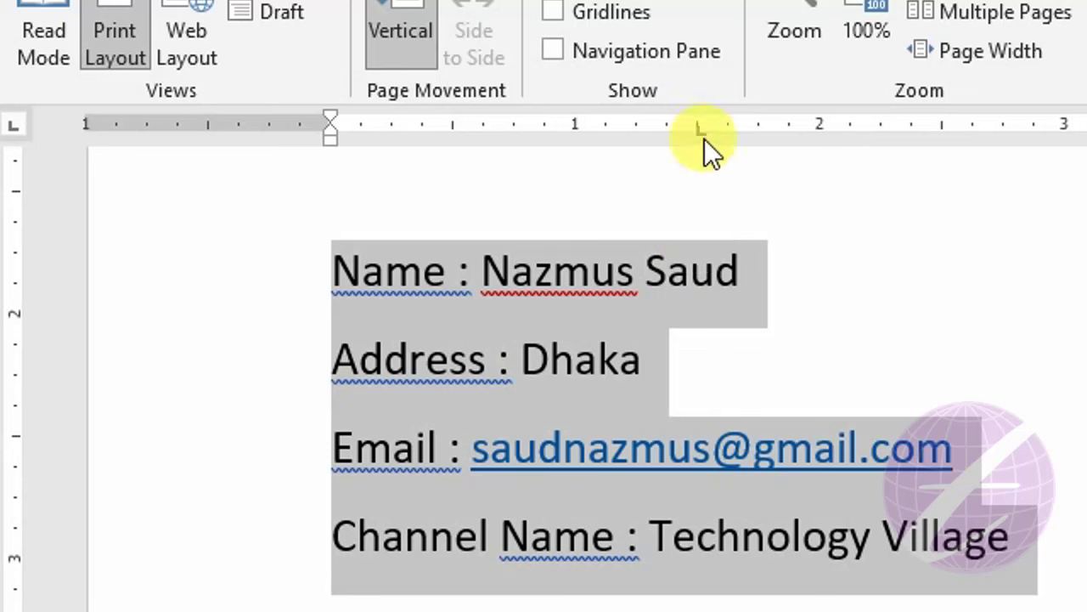
{"action": "left_click", "coordinate": [759, 126]}
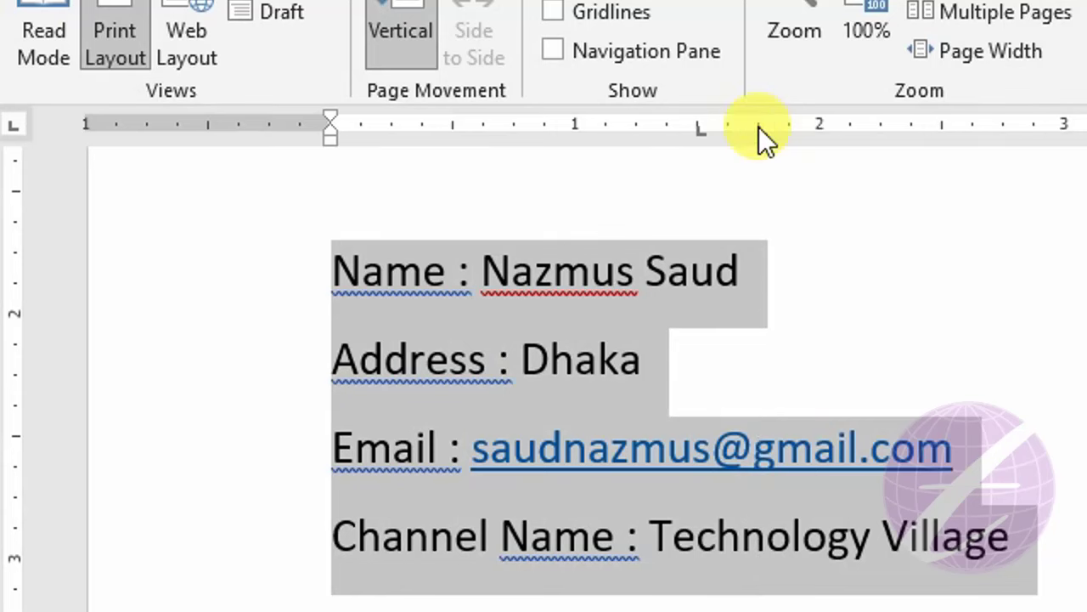
{"action": "left_click", "coordinate": [461, 278]}
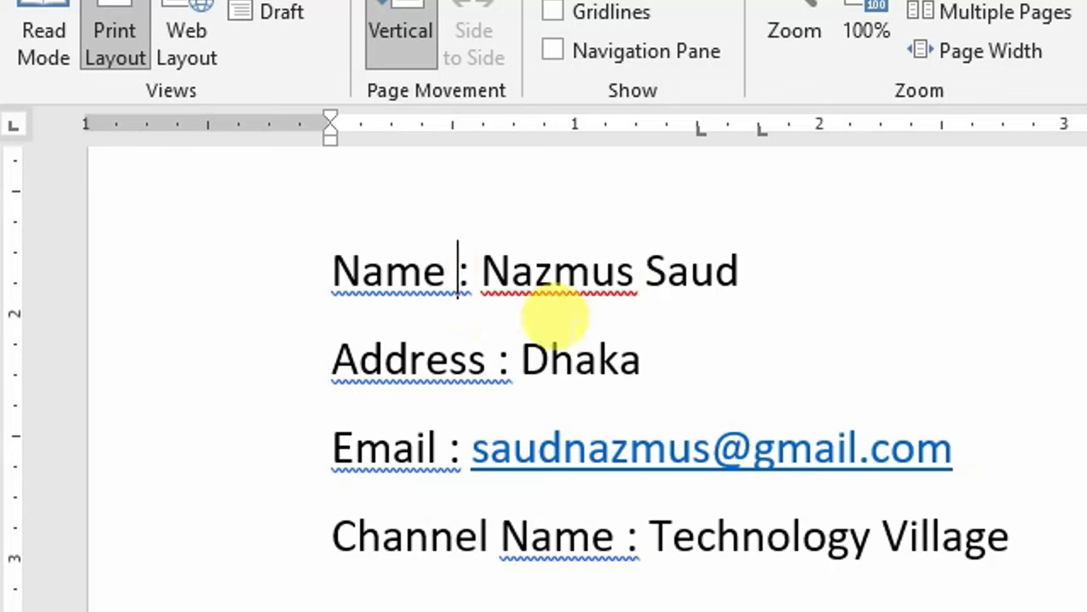
- Tab the Name line's colon and value onto the two stops, then the Address colon
{"action": "key", "text": "Tab"}
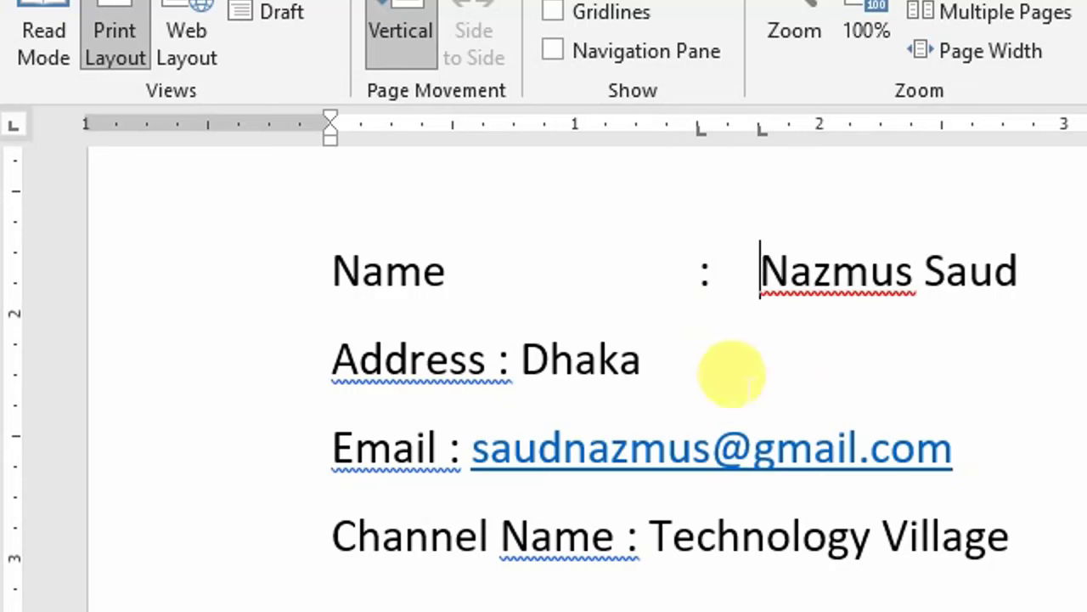
{"action": "key", "text": "Tab"}
{"action": "left_click", "coordinate": [759, 128]}
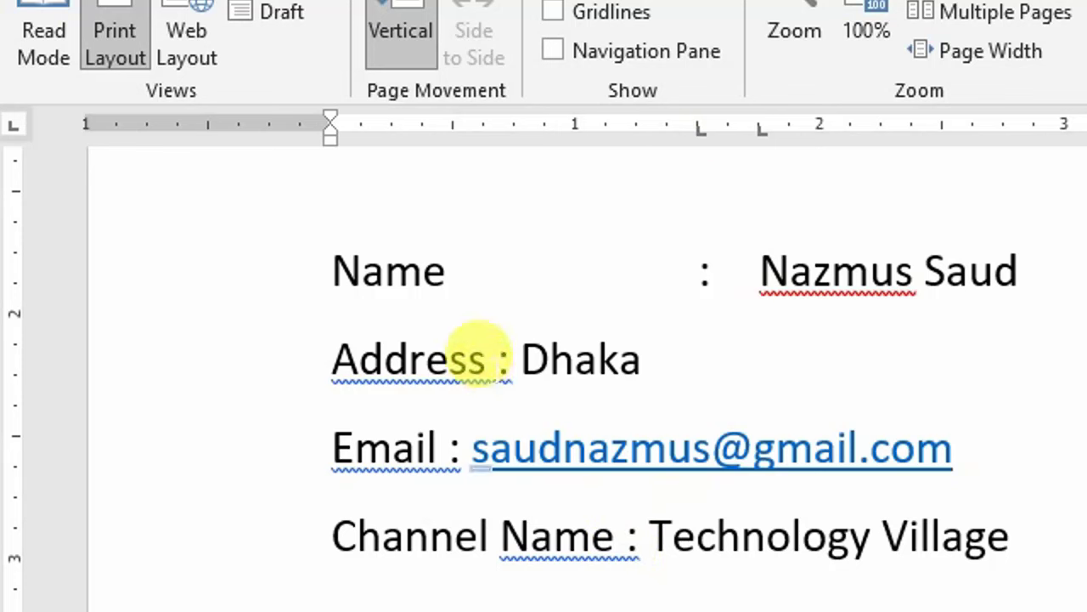
{"action": "left_click", "coordinate": [481, 353]}
{"action": "key", "text": "Tab"}
{"action": "left_click", "coordinate": [720, 358]}
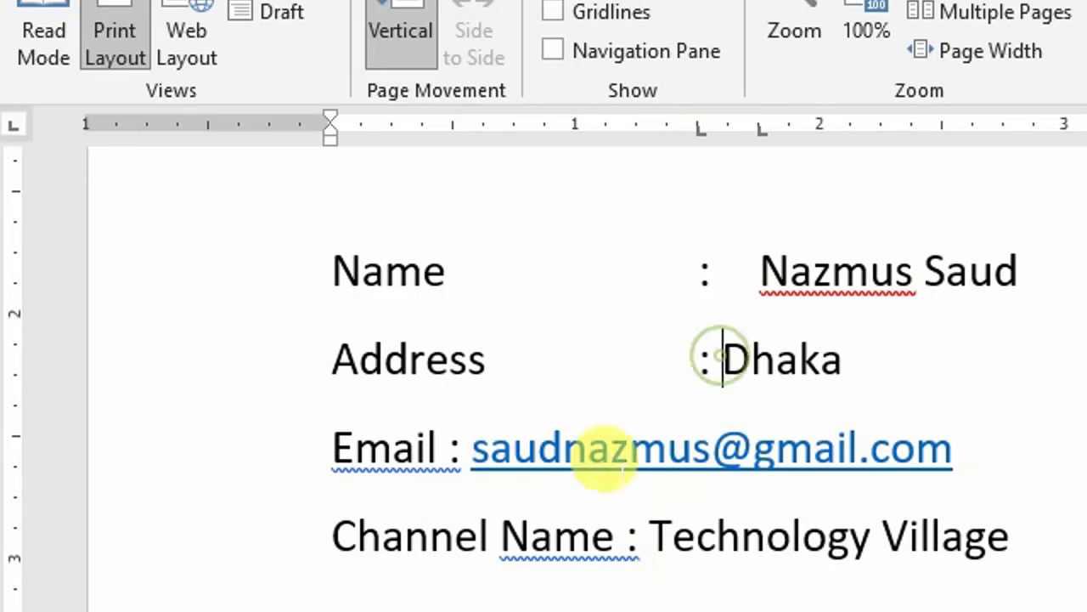
- Tab the Email and Channel Name colons and values onto the two tab stops
{"action": "left_click", "coordinate": [440, 448]}
{"action": "key", "text": "Tab"}
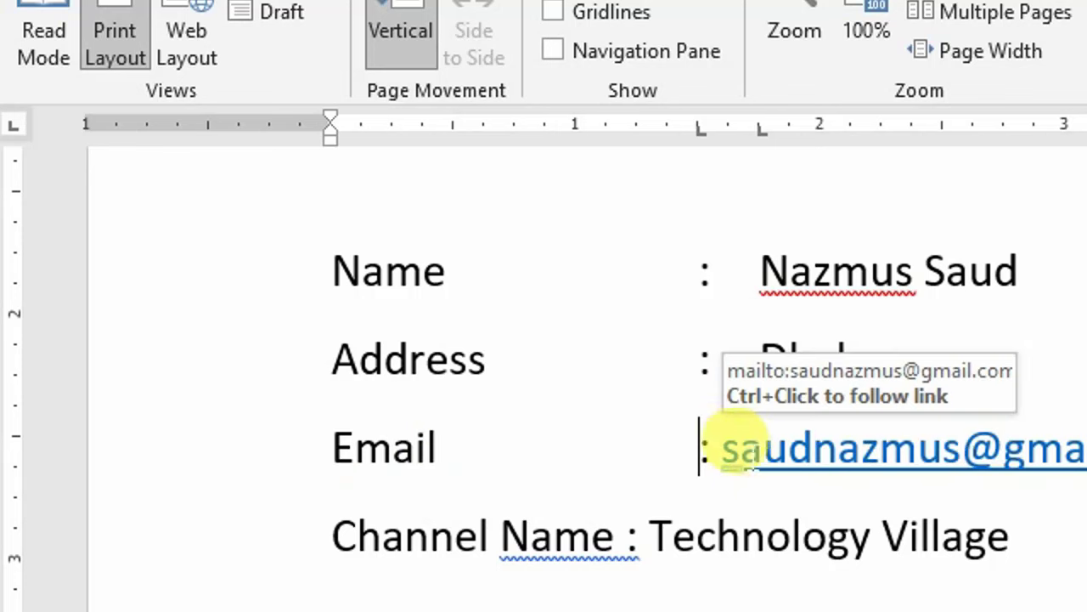
{"action": "left_click", "coordinate": [707, 446]}
{"action": "key", "text": "Tab"}
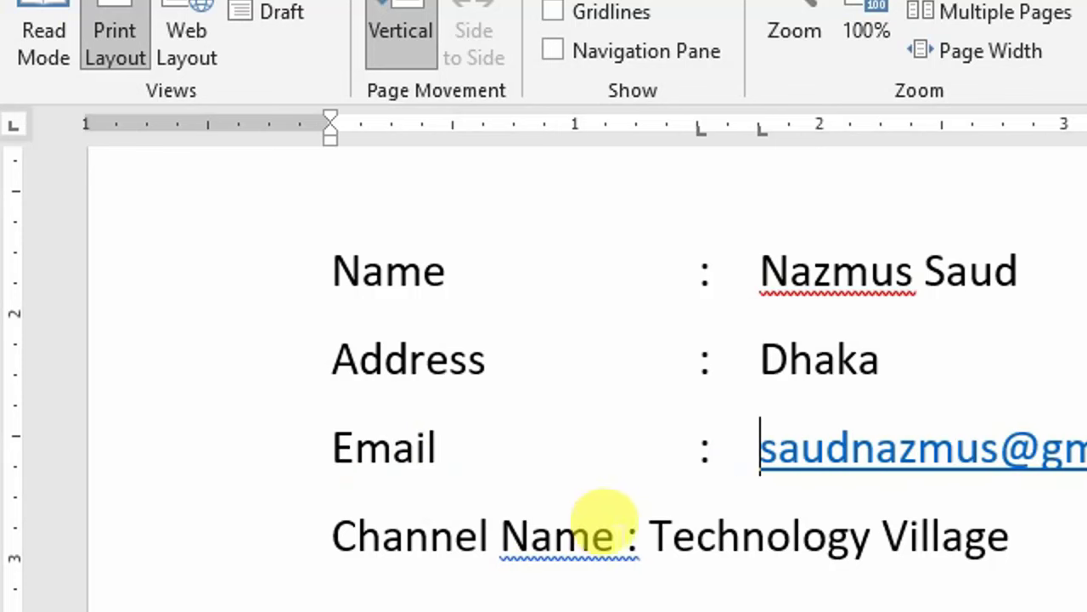
{"action": "left_click", "coordinate": [629, 535]}
{"action": "key", "text": "Tab"}
{"action": "left_click", "coordinate": [722, 535]}
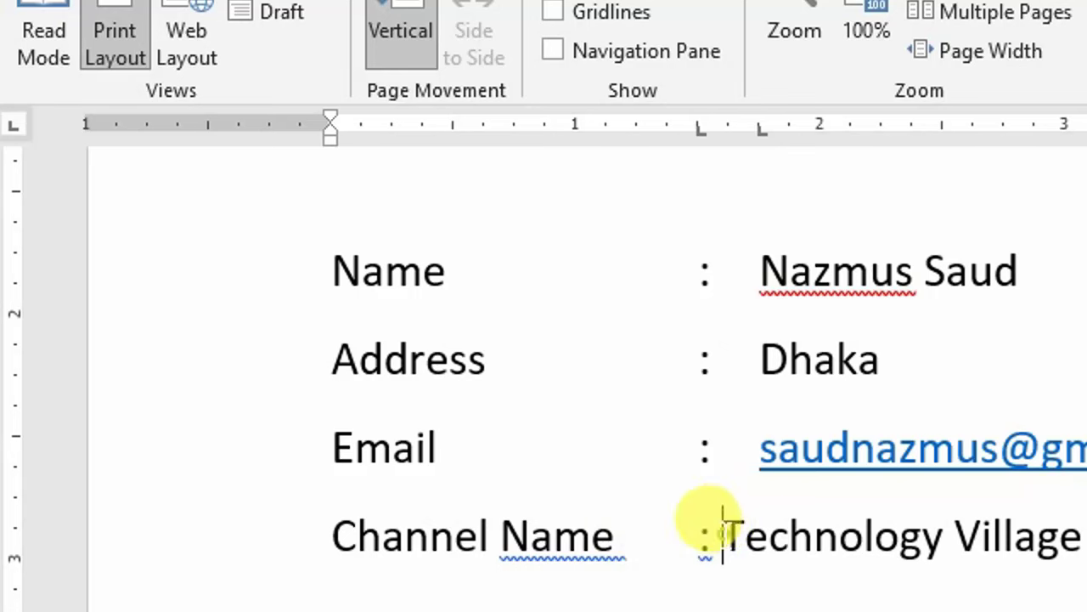
{"action": "key", "text": "Tab"}
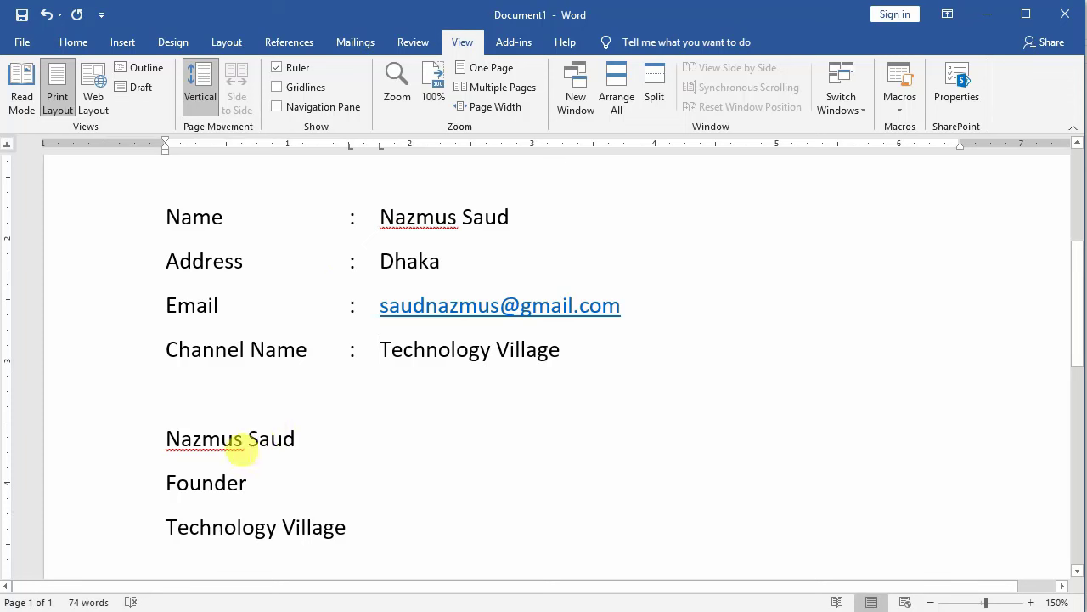
- Add a tab stop at 5.1" and tab the name, Founder and Technology Village lines to it
{"action": "scroll", "coordinate": [208, 421], "scroll_direction": "down", "scroll_amount": 1}
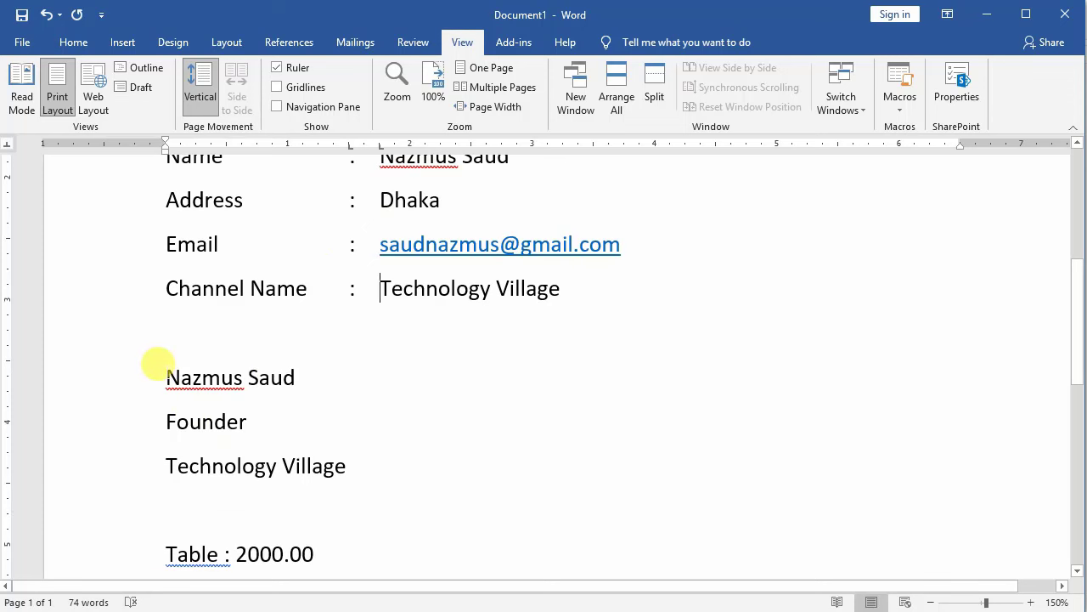
{"action": "left_click_drag", "start_coordinate": [158, 364], "coordinate": [227, 465]}
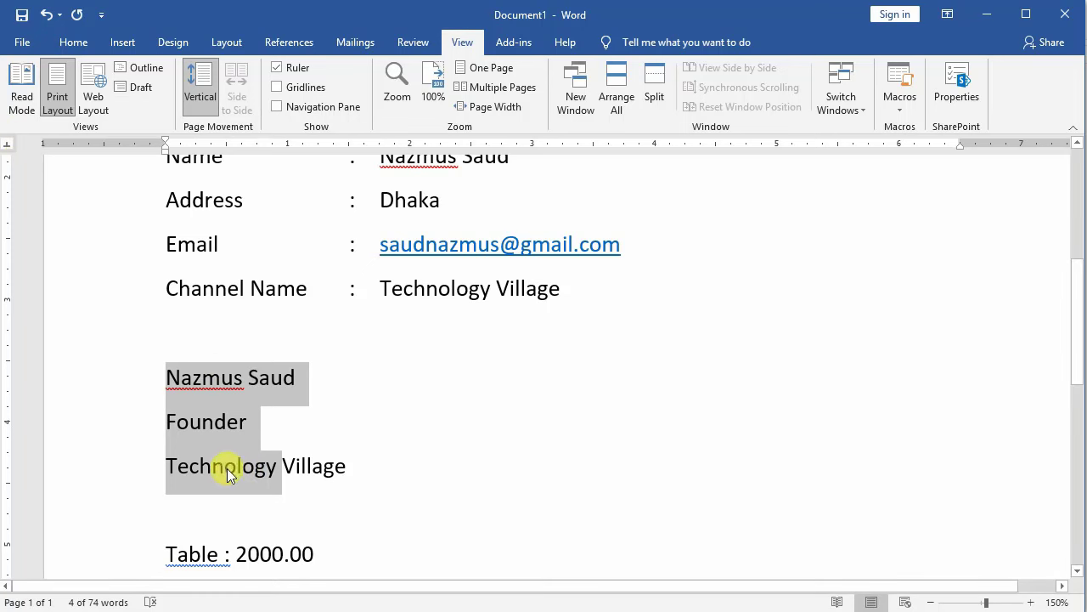
{"action": "left_click", "coordinate": [790, 145]}
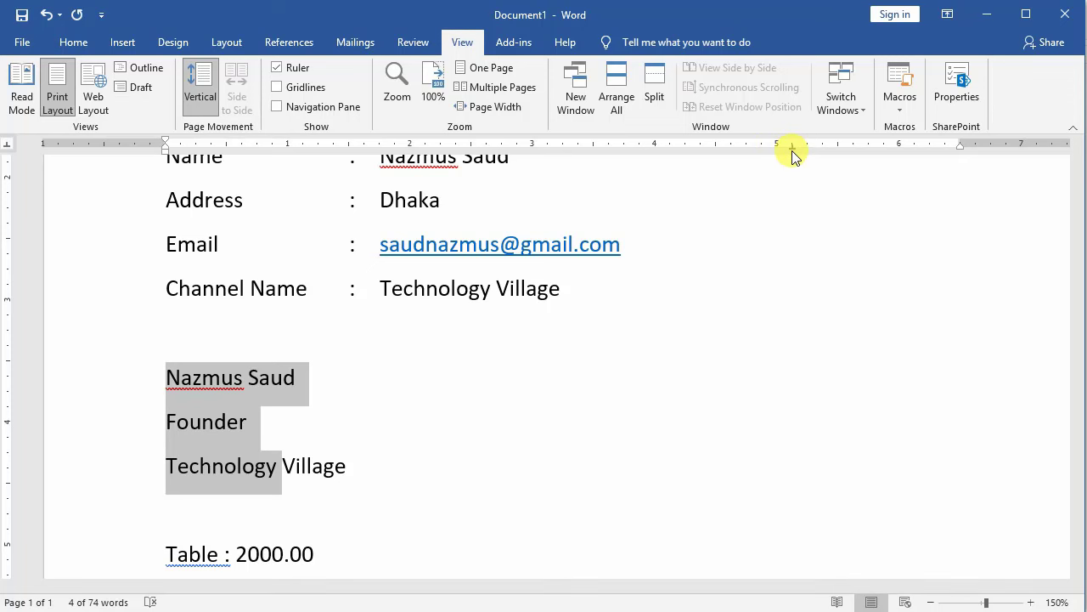
{"action": "left_click", "coordinate": [169, 379]}
{"action": "key", "text": "Tab"}
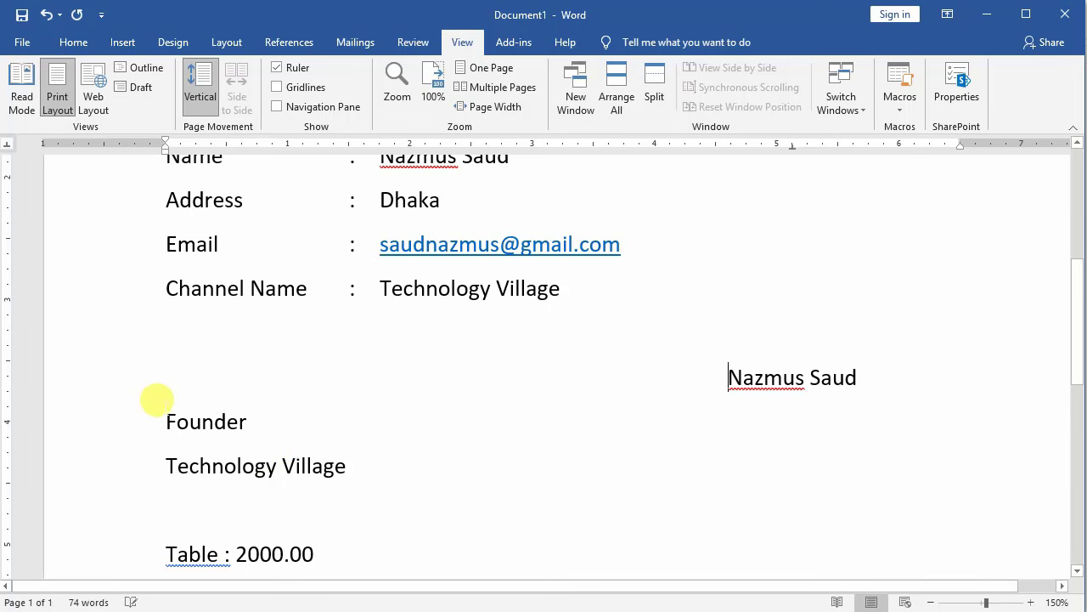
{"action": "left_click", "coordinate": [163, 422]}
{"action": "key", "text": "Tab"}
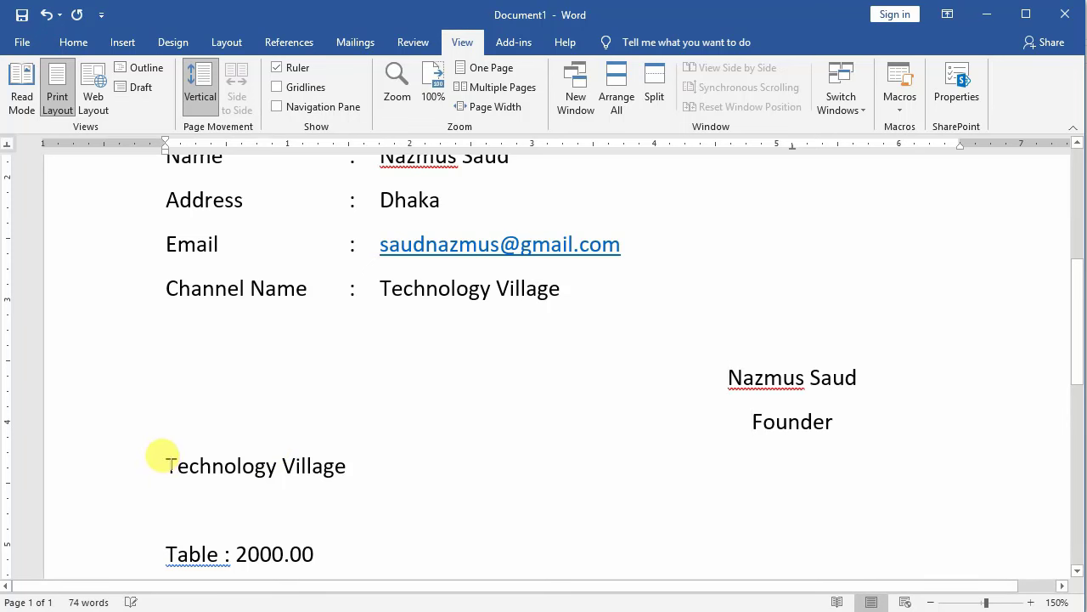
{"action": "left_click", "coordinate": [163, 464]}
{"action": "key", "text": "Tab"}
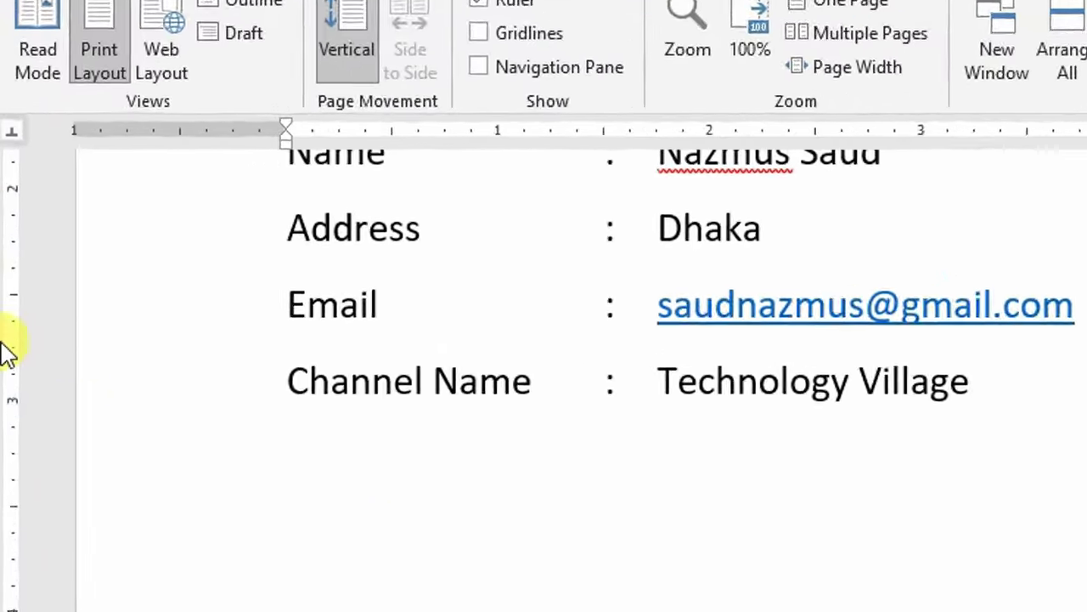
- Cycle the tab selector to another tab type and scroll to the Table, Chair and Book lines
{"action": "left_click", "coordinate": [14, 128]}
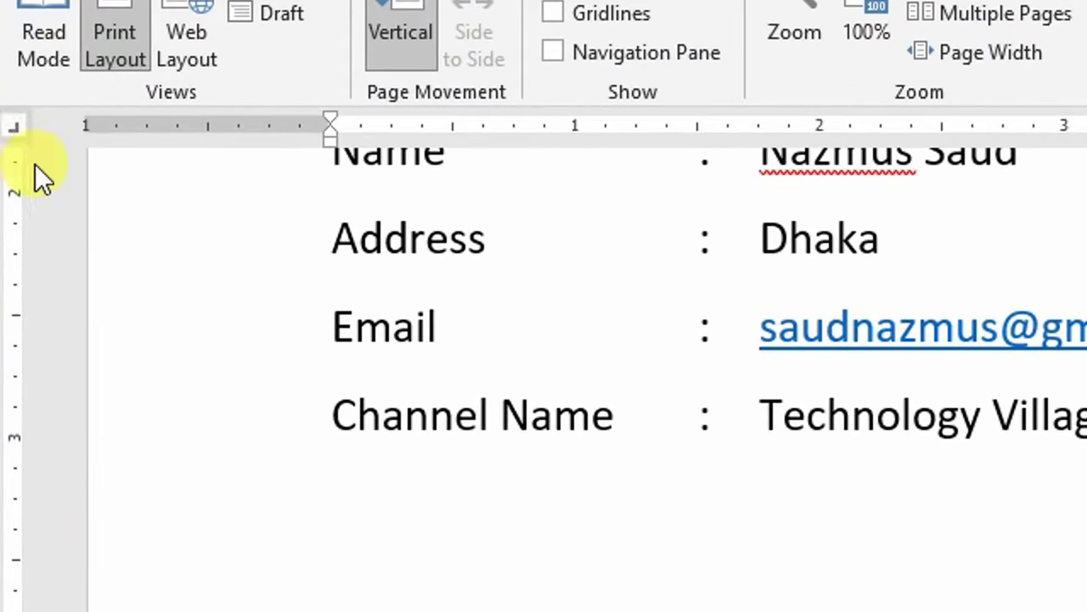
{"action": "left_click", "coordinate": [14, 128]}
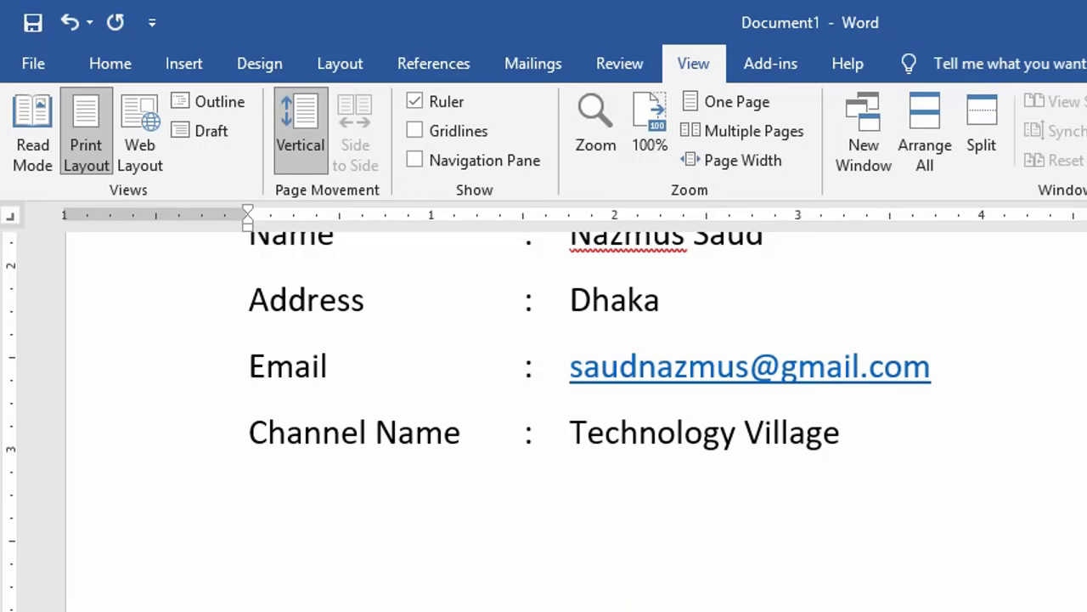
{"action": "scroll", "coordinate": [629, 603], "scroll_direction": "down", "scroll_amount": 5}
{"action": "scroll", "coordinate": [527, 595], "scroll_direction": "down", "scroll_amount": 5}
{"action": "scroll", "coordinate": [357, 509], "scroll_direction": "up", "scroll_amount": 4}
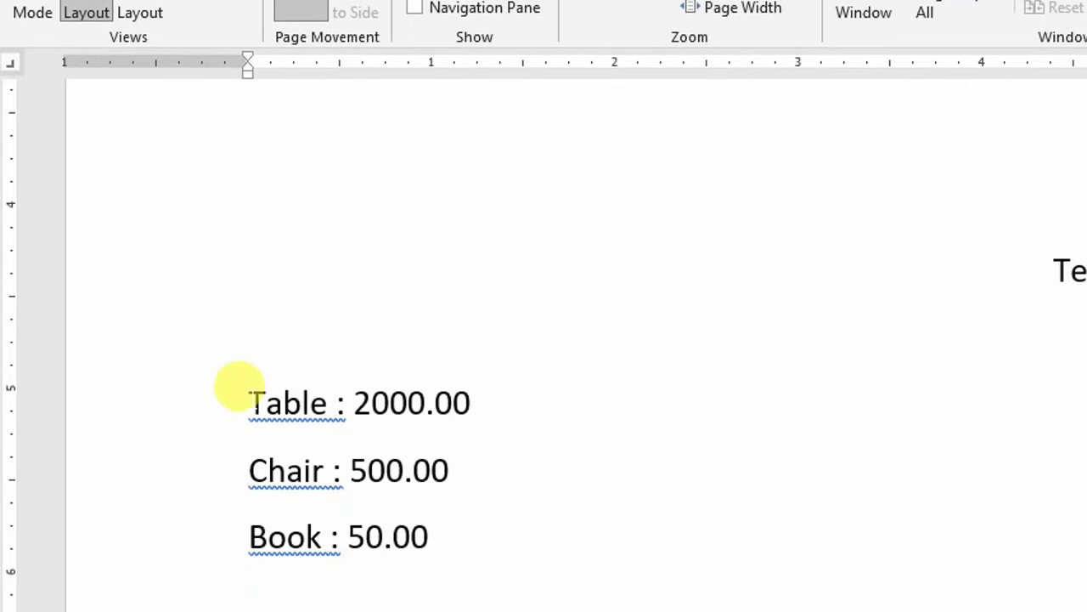
- Select the Table, Chair and Book lines and set a left tab stop near 0.6 inch
{"action": "left_click_drag", "start_coordinate": [248, 398], "coordinate": [396, 534]}
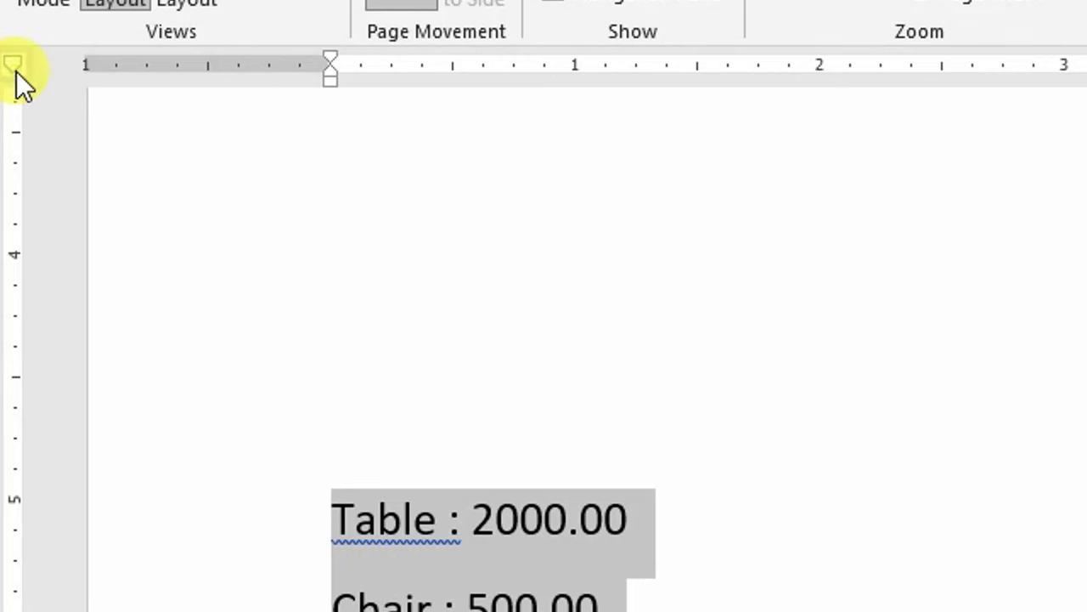
{"action": "left_click", "coordinate": [15, 69]}
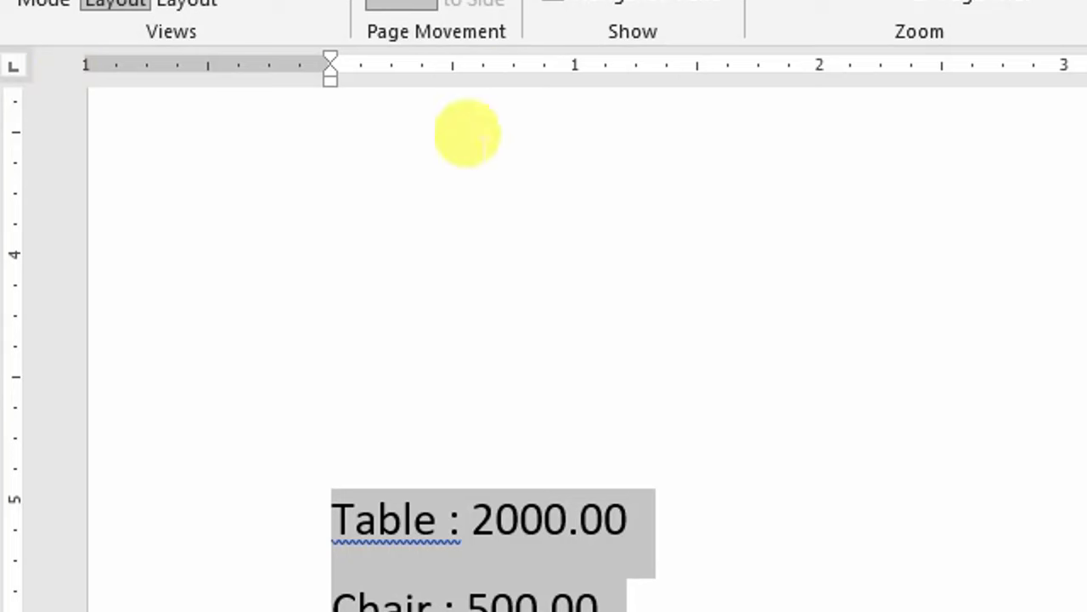
{"action": "left_click", "coordinate": [471, 72]}
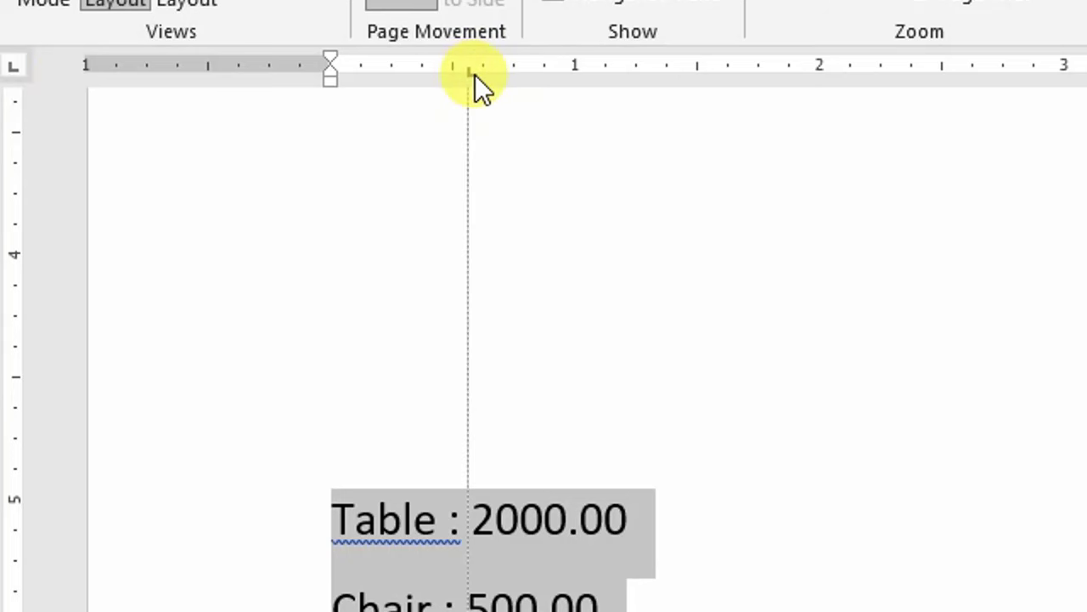
- Add a left tab at 1 inch and tab Table's colon and 2000.00 into columns
{"action": "left_click", "coordinate": [575, 72]}
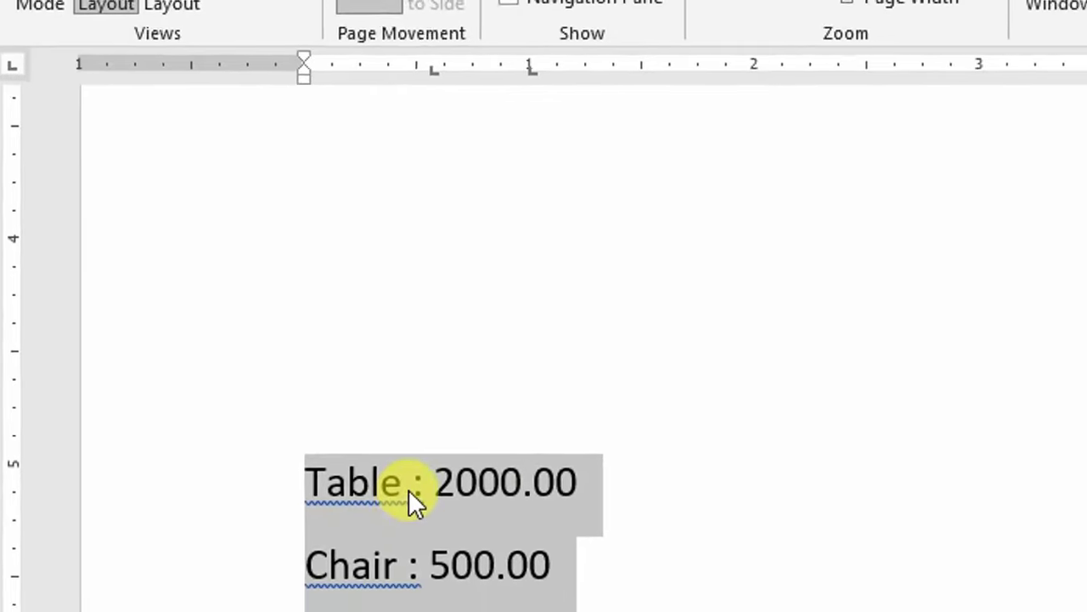
{"action": "left_click", "coordinate": [337, 407]}
{"action": "key", "text": "Tab"}
{"action": "left_click", "coordinate": [365, 404]}
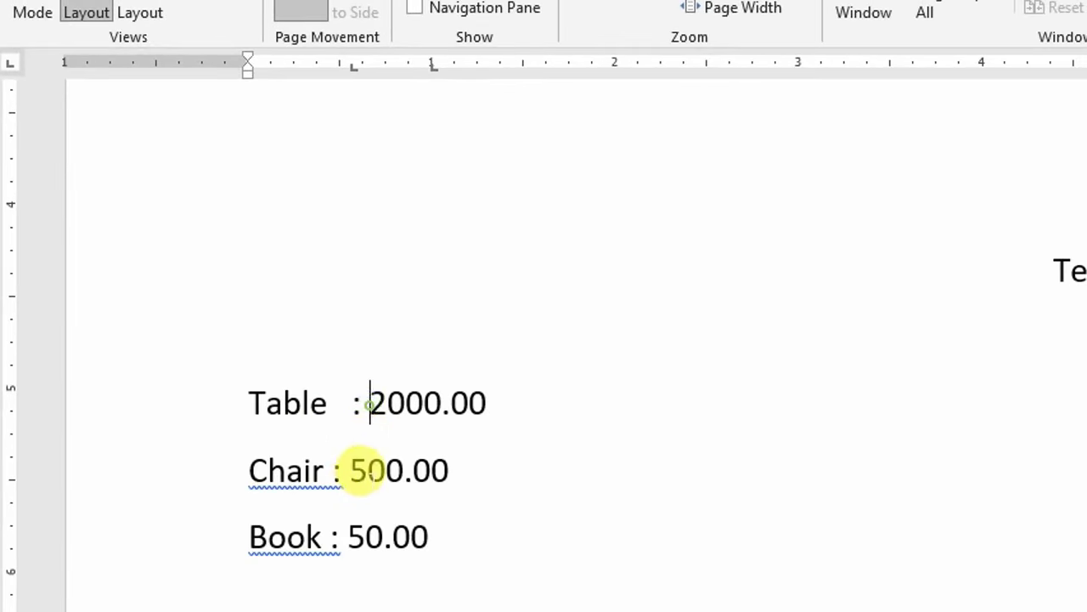
{"action": "key", "text": "Tab"}
- Tab the Chair and Book colons and their prices 500.00 and 50.00 into the same columns
{"action": "left_click", "coordinate": [329, 470]}
{"action": "key", "text": "Tab"}
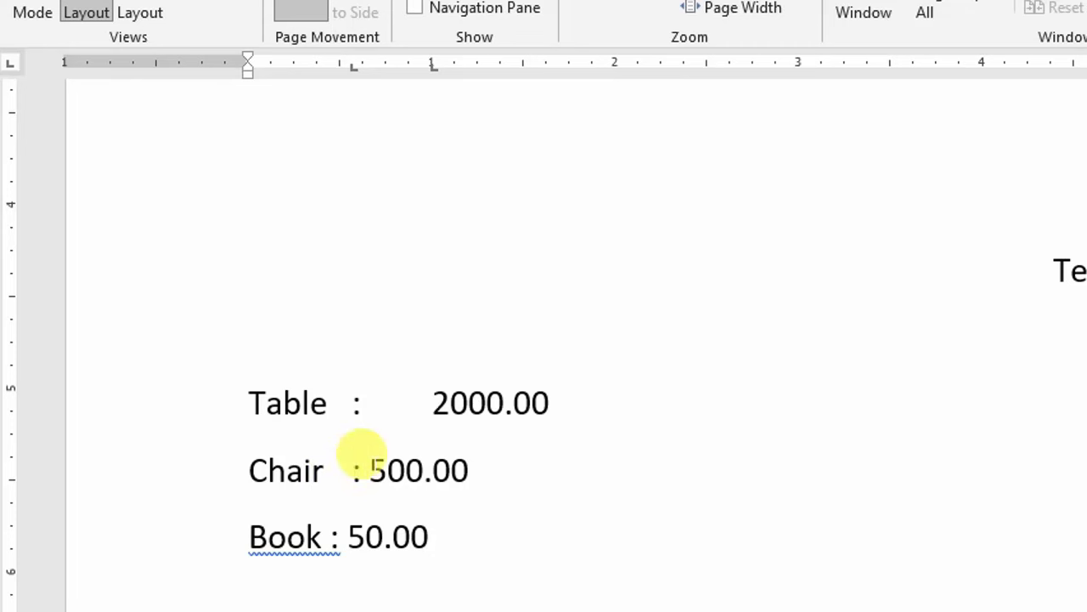
{"action": "left_click", "coordinate": [371, 465]}
{"action": "key", "text": "Tab"}
{"action": "left_click", "coordinate": [328, 535]}
{"action": "key", "text": "Tab"}
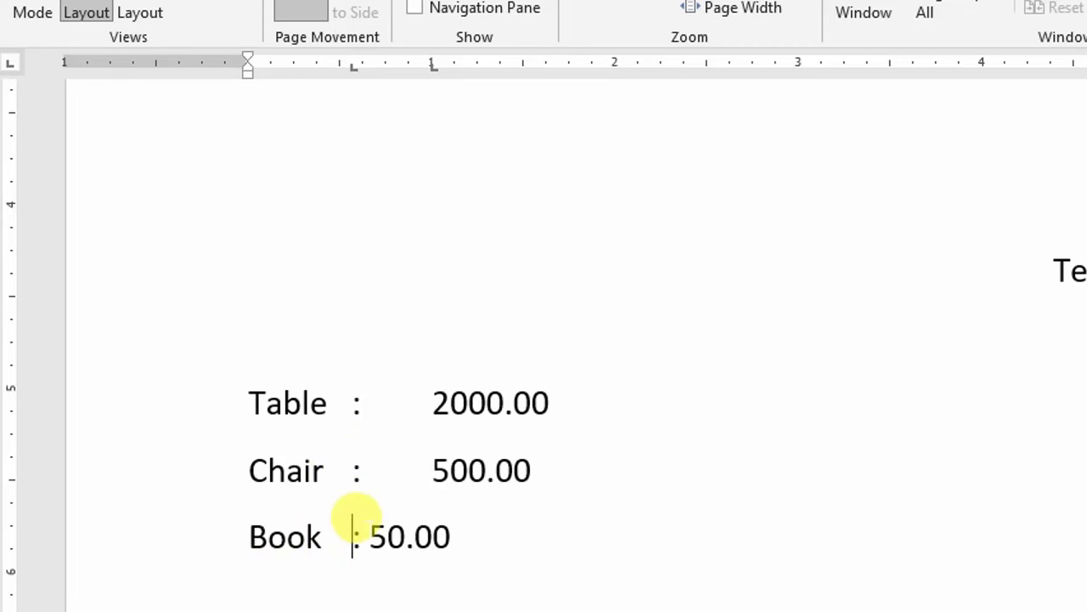
{"action": "left_click", "coordinate": [367, 530]}
{"action": "key", "text": "Tab"}
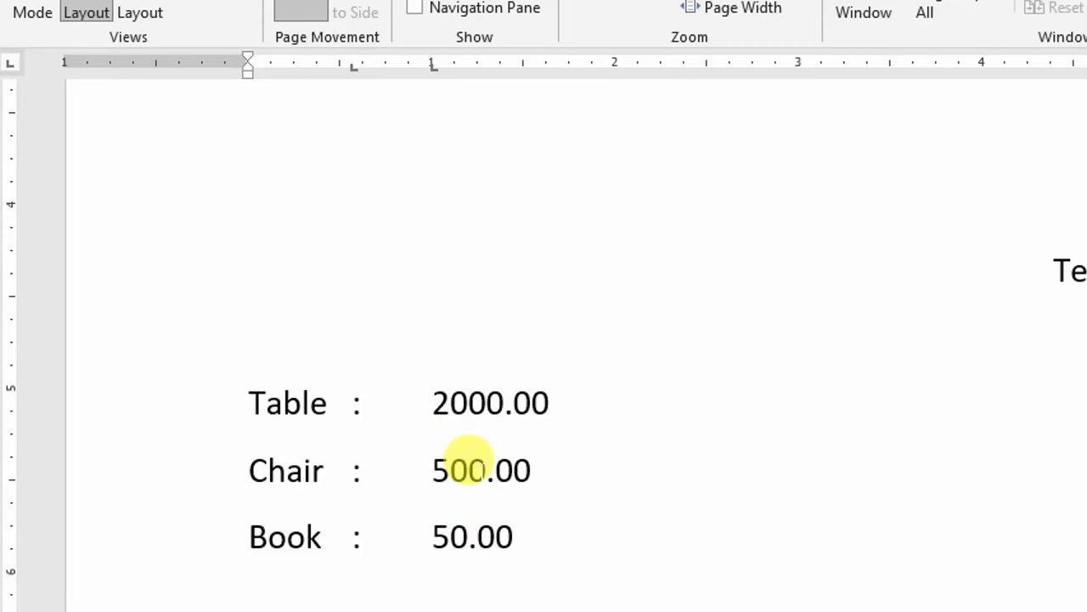
- Replace the 1-inch left tab with a right tab at about 1.4 inches for the prices
{"action": "left_click_drag", "start_coordinate": [255, 396], "coordinate": [453, 537]}
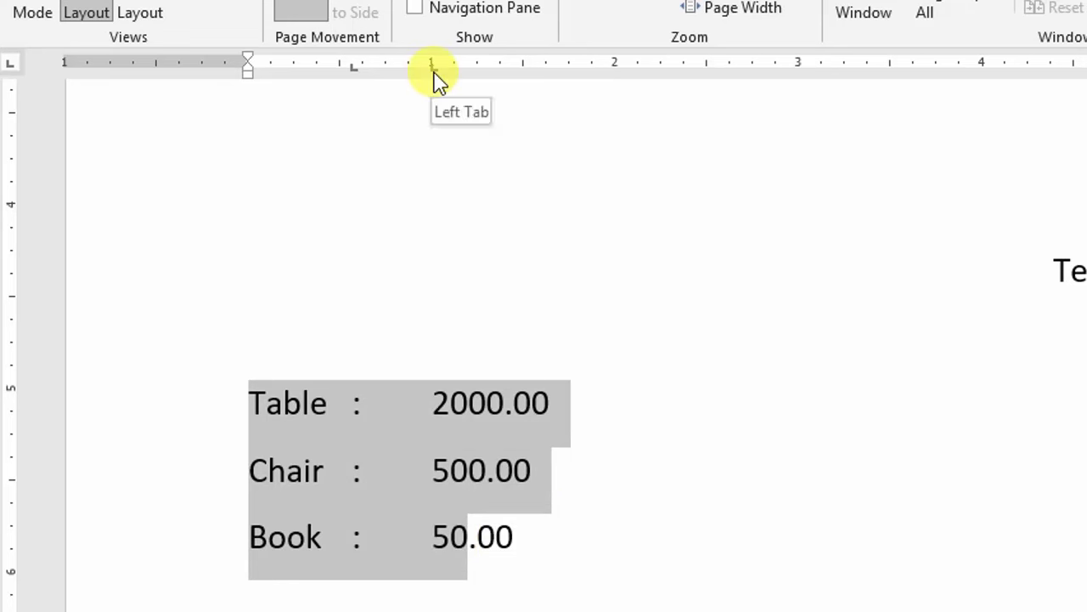
{"action": "mouse_move", "coordinate": [433, 69]}
{"action": "left_mouse_down"}
{"action": "mouse_move", "coordinate": [441, 197]}
{"action": "mouse_move", "coordinate": [429, 182]}
{"action": "left_mouse_up"}
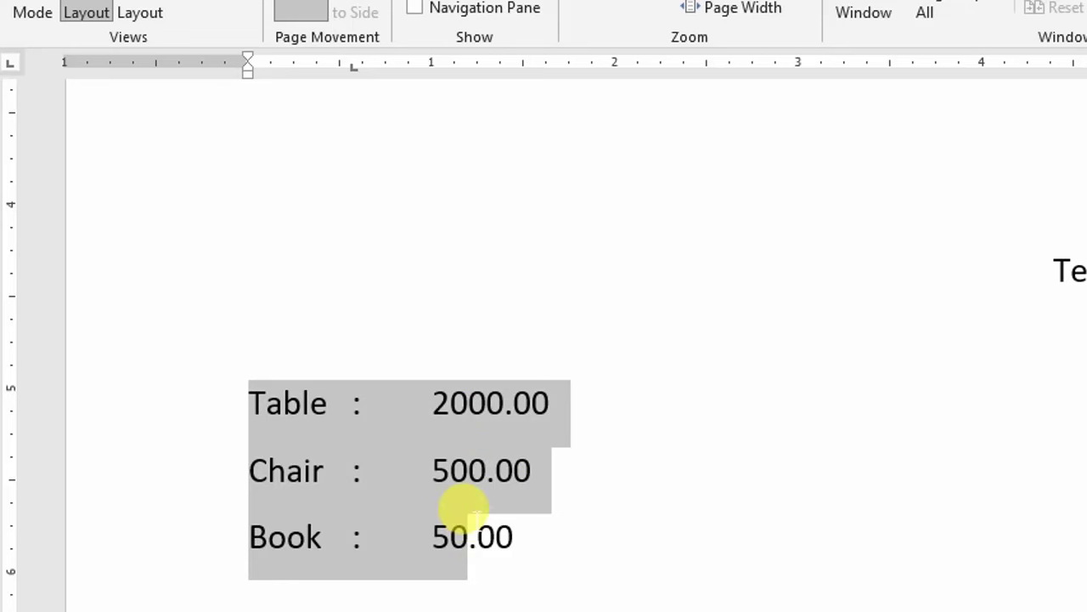
{"action": "left_click", "coordinate": [13, 71]}
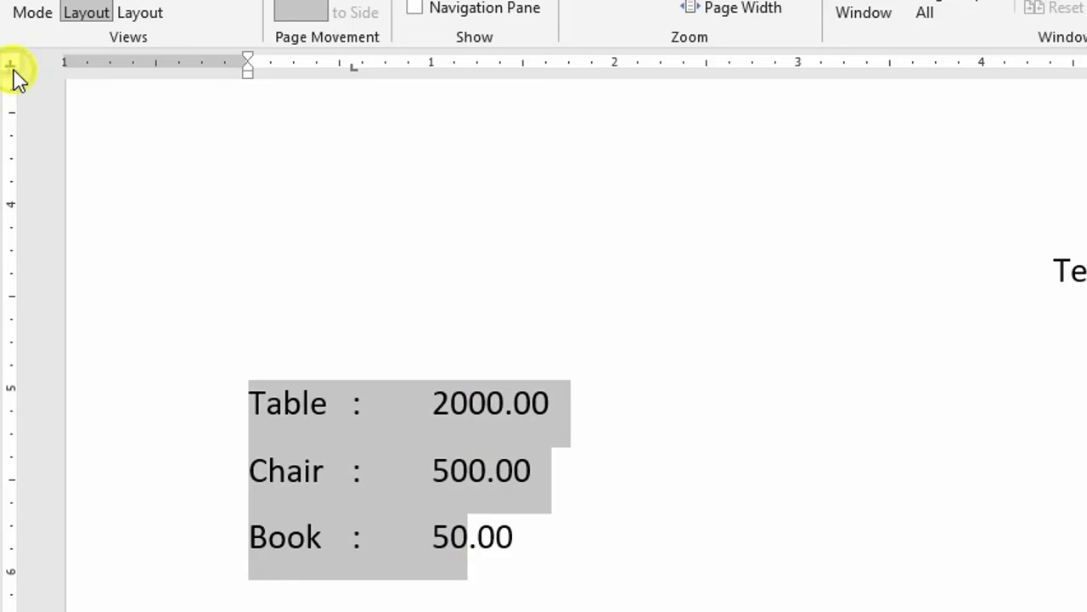
{"action": "left_click", "coordinate": [443, 66]}
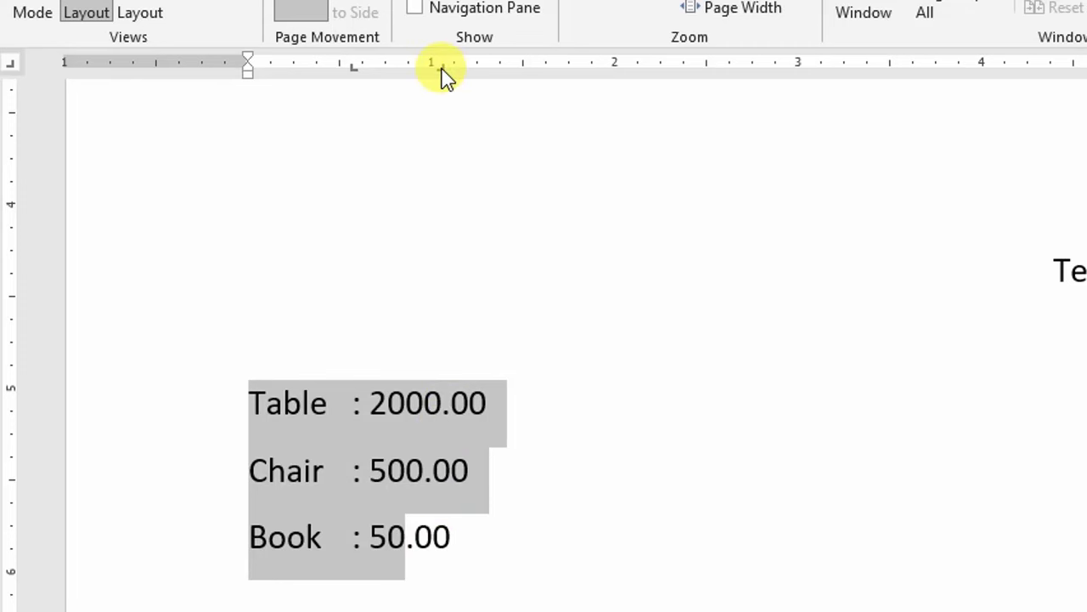
{"action": "left_click_drag", "start_coordinate": [442, 67], "coordinate": [508, 68]}
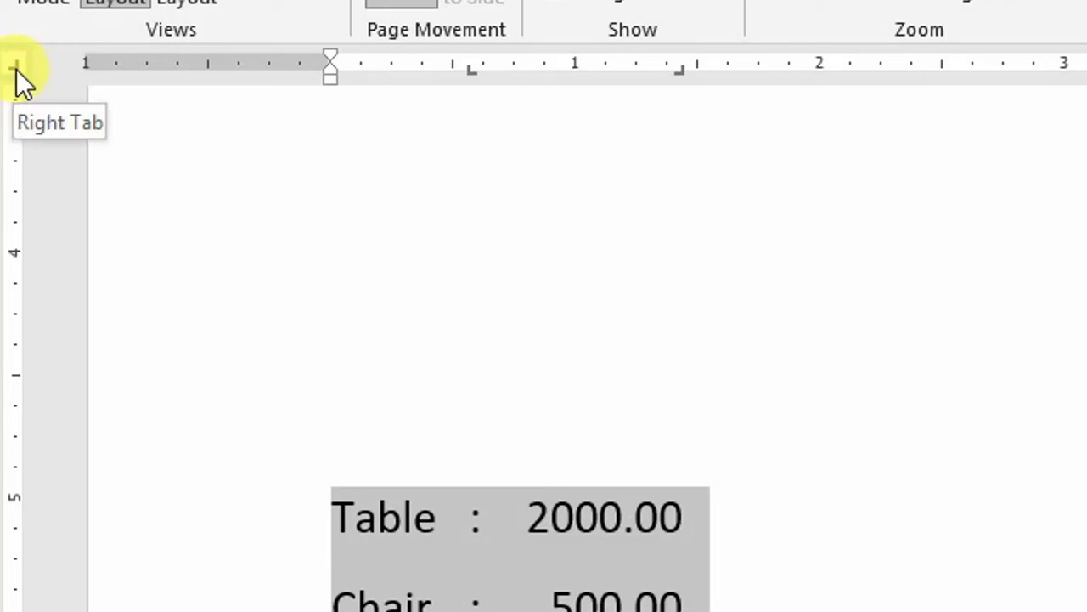
- Switch the selector to Decimal Tab and drag the 1.4-inch right tab off the ruler
{"action": "left_click", "coordinate": [16, 66]}
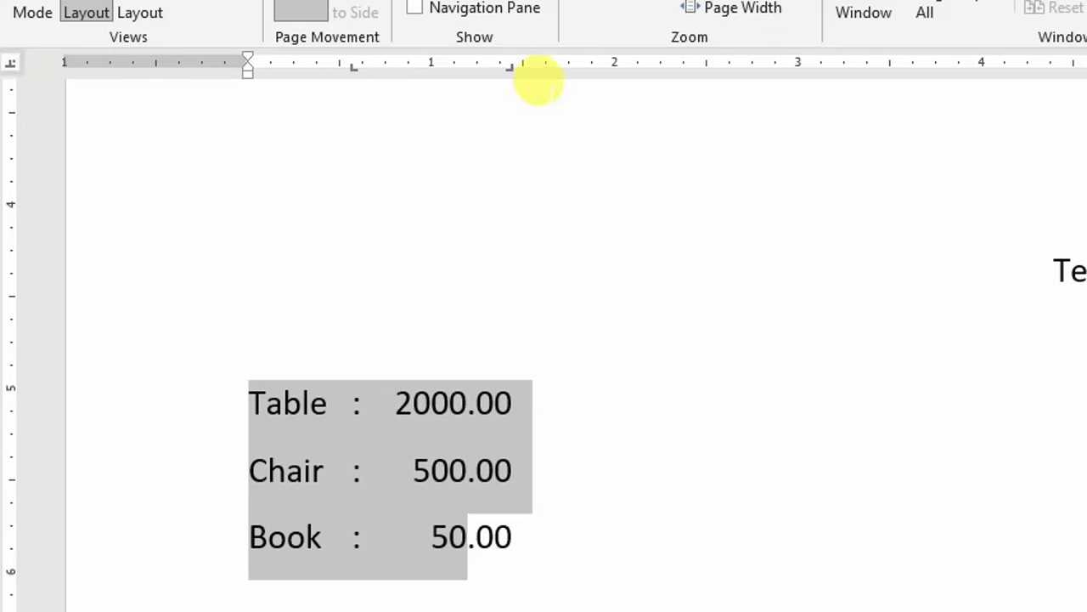
{"action": "left_click", "coordinate": [509, 68]}
{"action": "left_click_drag", "start_coordinate": [520, 219], "coordinate": [514, 213]}
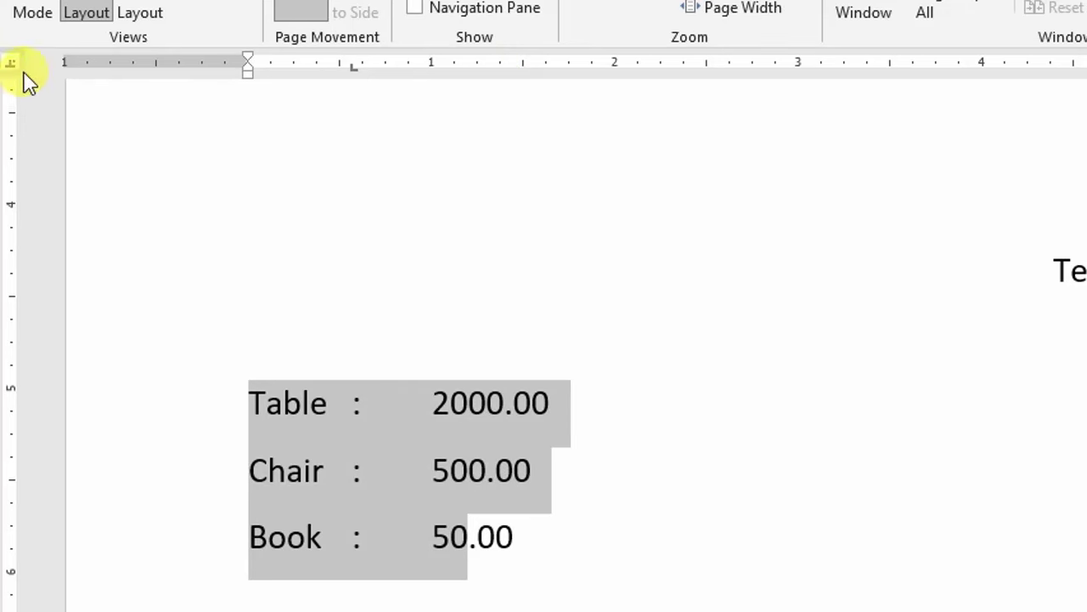
- Add a decimal tab stop near 1.5 inches and edit the prices to 2000.500, 500.0 and 50000.00
{"action": "left_click", "coordinate": [524, 68]}
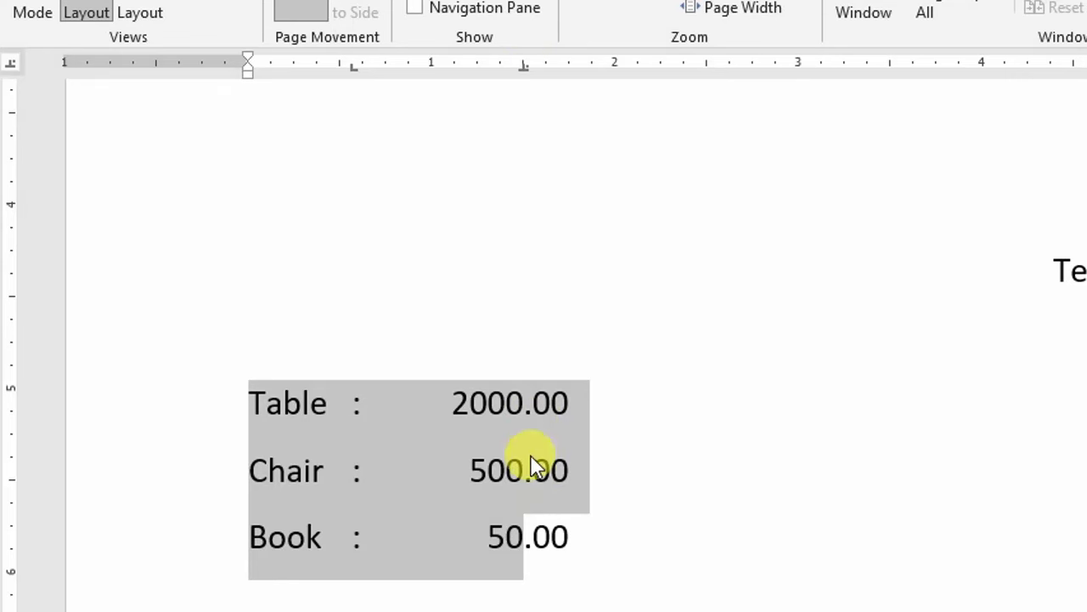
{"action": "left_click", "coordinate": [550, 402]}
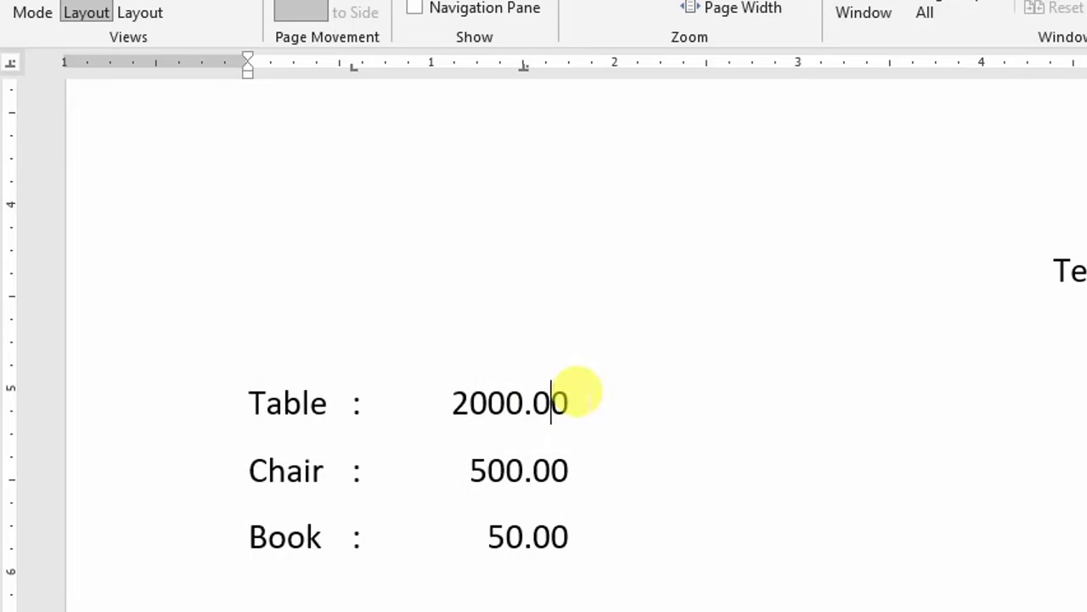
{"action": "type", "text": "5"}
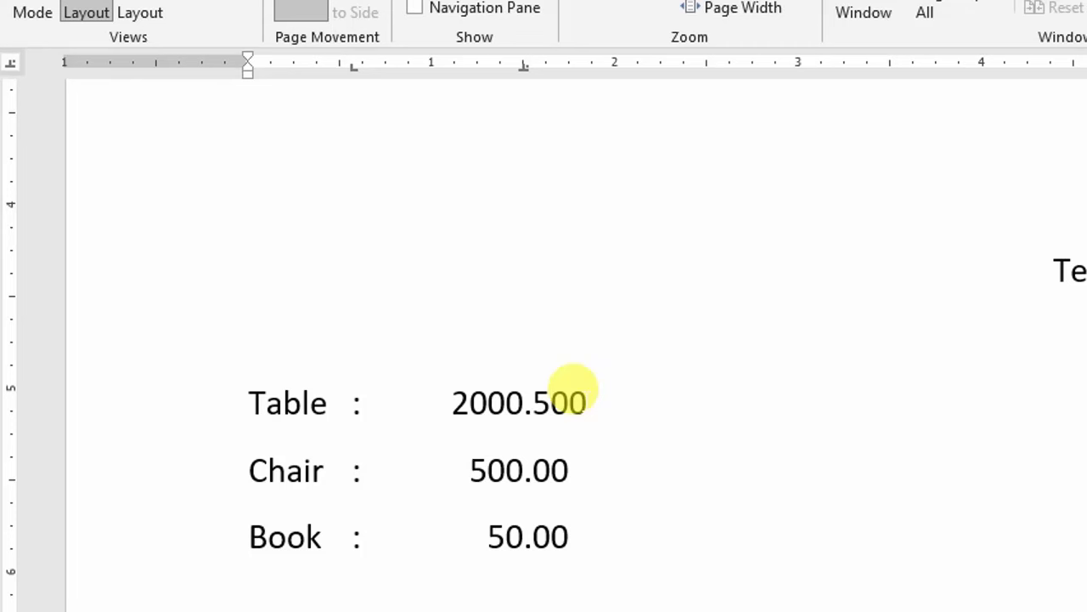
{"action": "left_click", "coordinate": [550, 469]}
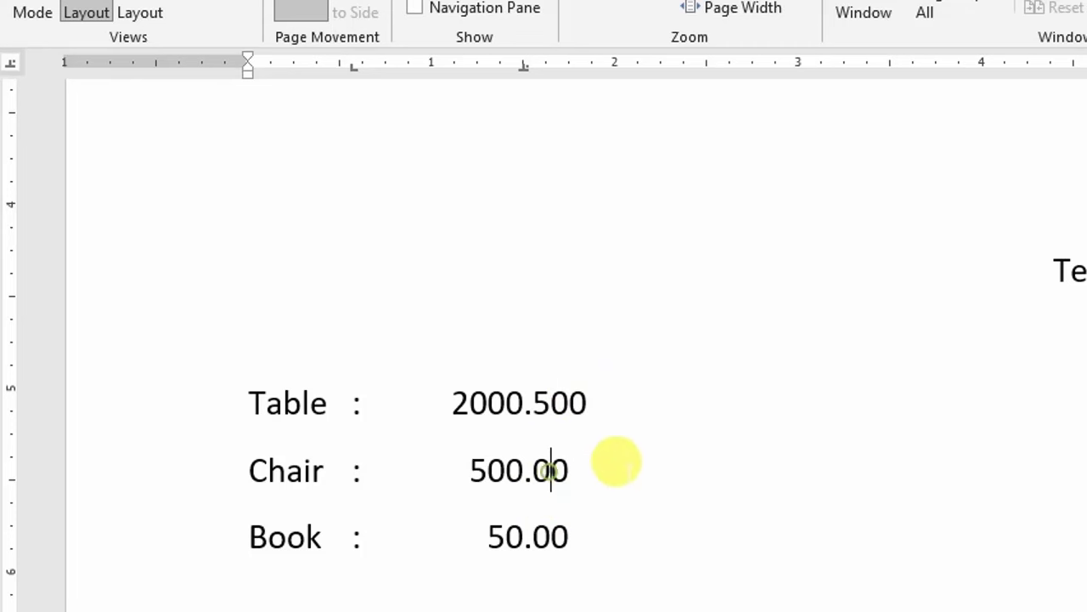
{"action": "key", "text": "BackSpace"}
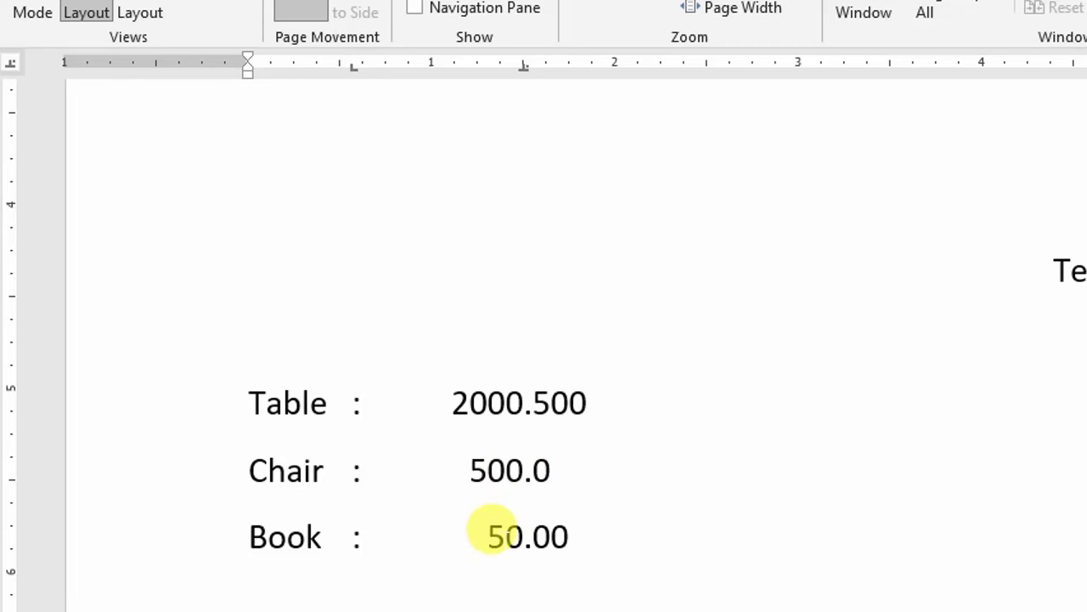
{"action": "left_click", "coordinate": [503, 536]}
{"action": "type", "text": "000"}
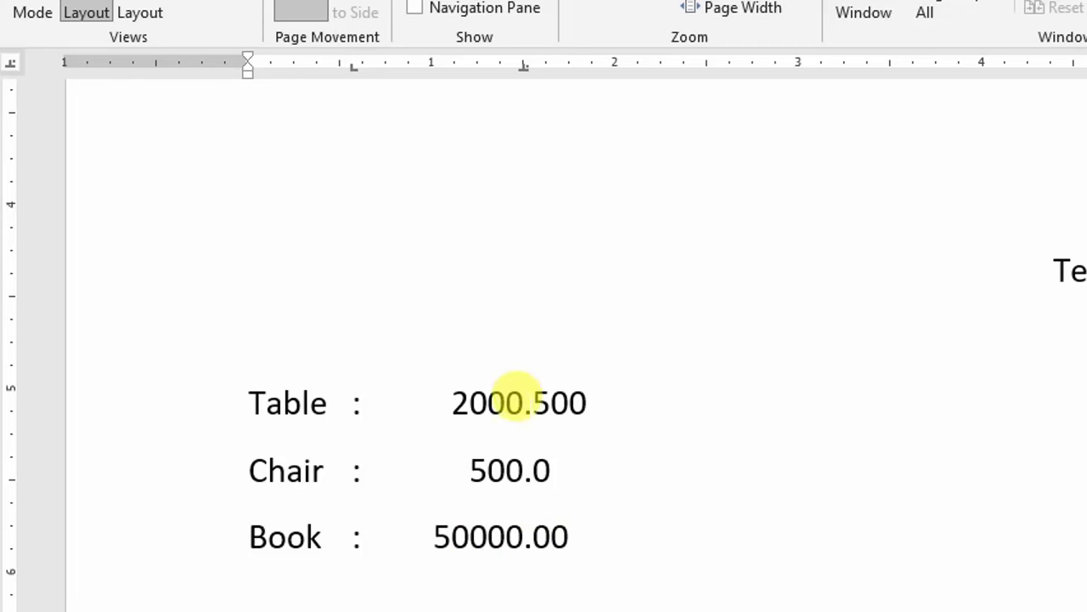
{"action": "left_click", "coordinate": [507, 537]}
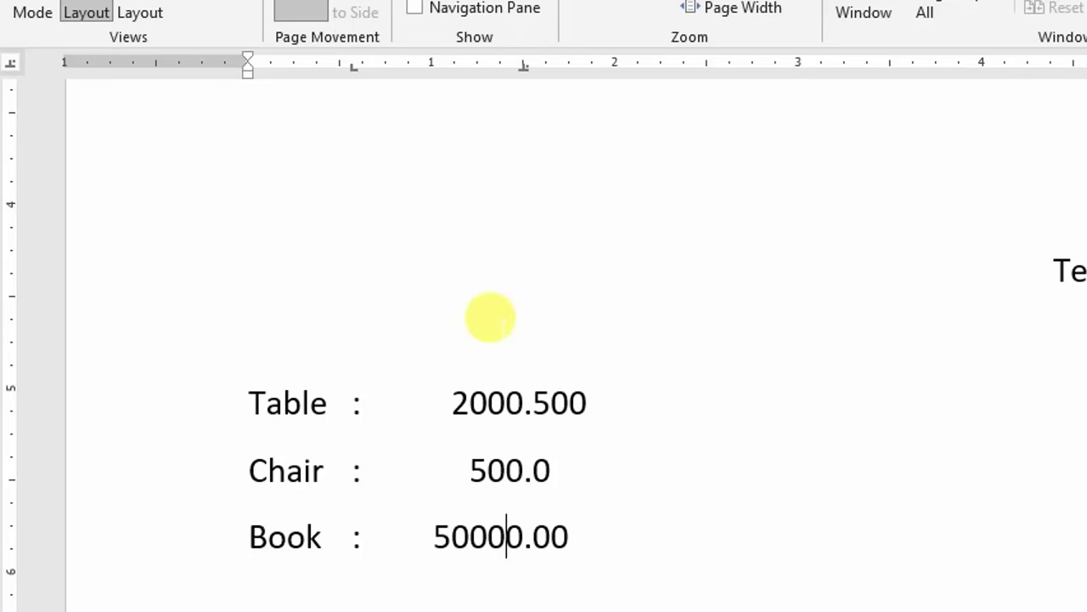
- Remove the decimal tab stop from the three price lines and switch the tab type to Bar Tab
{"action": "left_click_drag", "start_coordinate": [498, 401], "coordinate": [507, 536]}
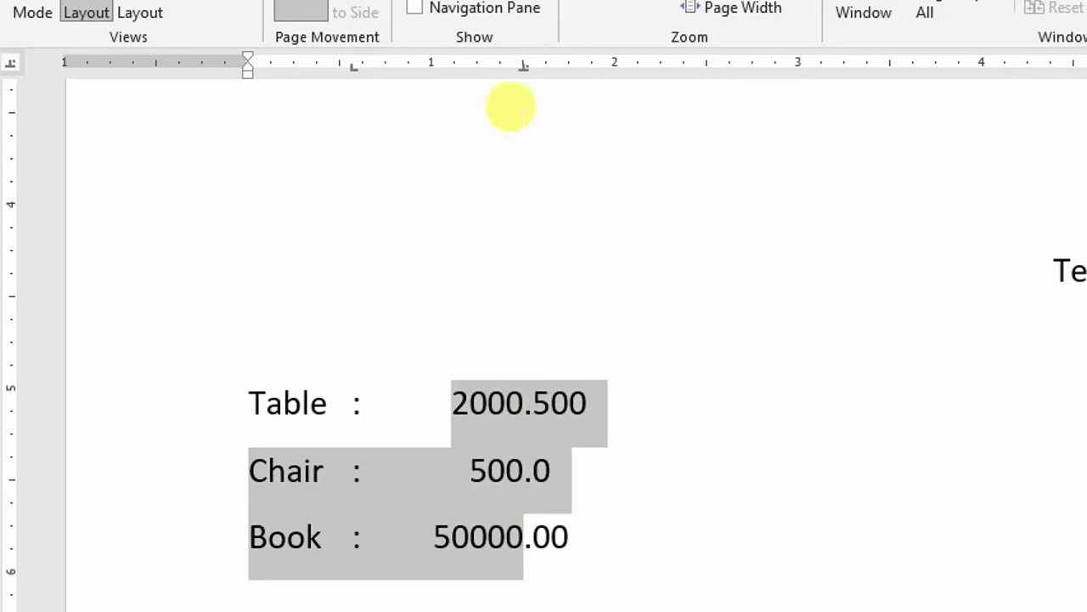
{"action": "left_click_drag", "start_coordinate": [522, 67], "coordinate": [498, 221]}
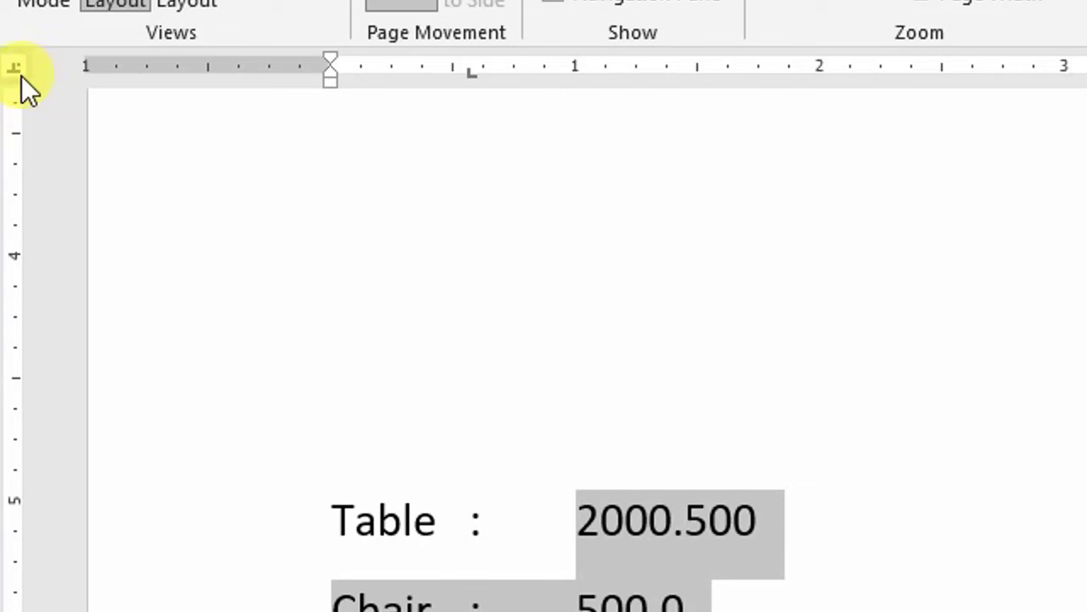
{"action": "left_click", "coordinate": [15, 68]}
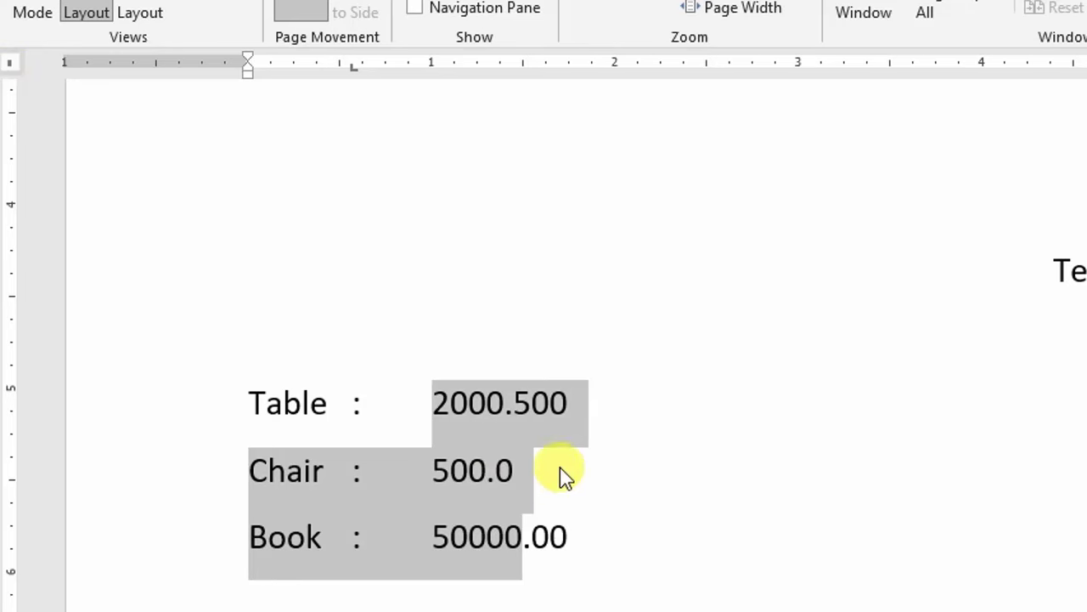
{"action": "scroll", "coordinate": [556, 473], "scroll_direction": "down", "scroll_amount": 3}
- Separate the numbers in rows 5 3 7, 8 6 9 and 1 2 3 with tabs
{"action": "left_click", "coordinate": [252, 291]}
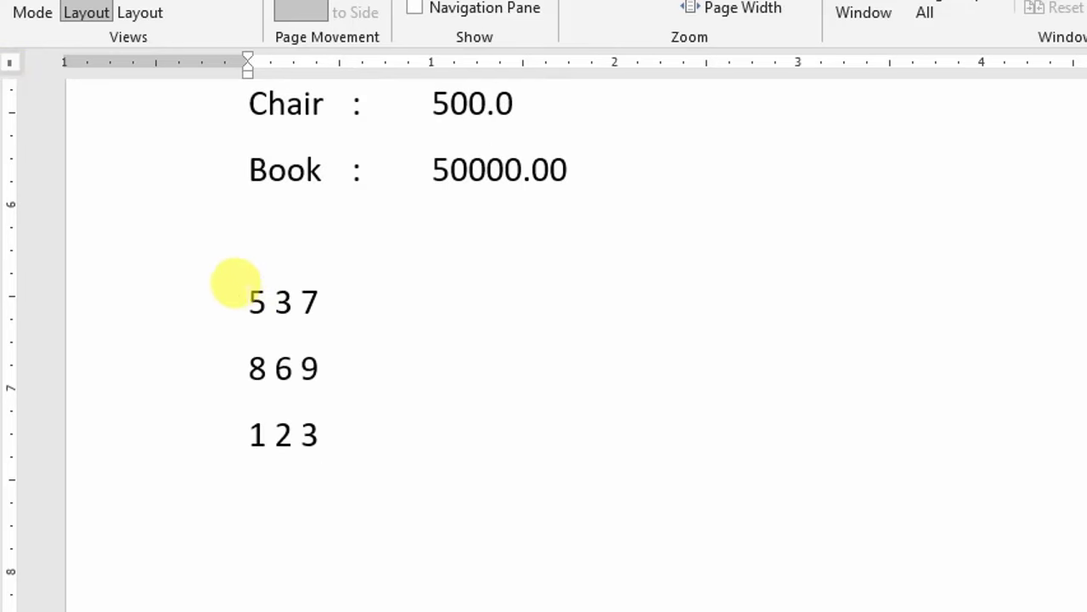
{"action": "left_click", "coordinate": [314, 429], "text": "shift"}
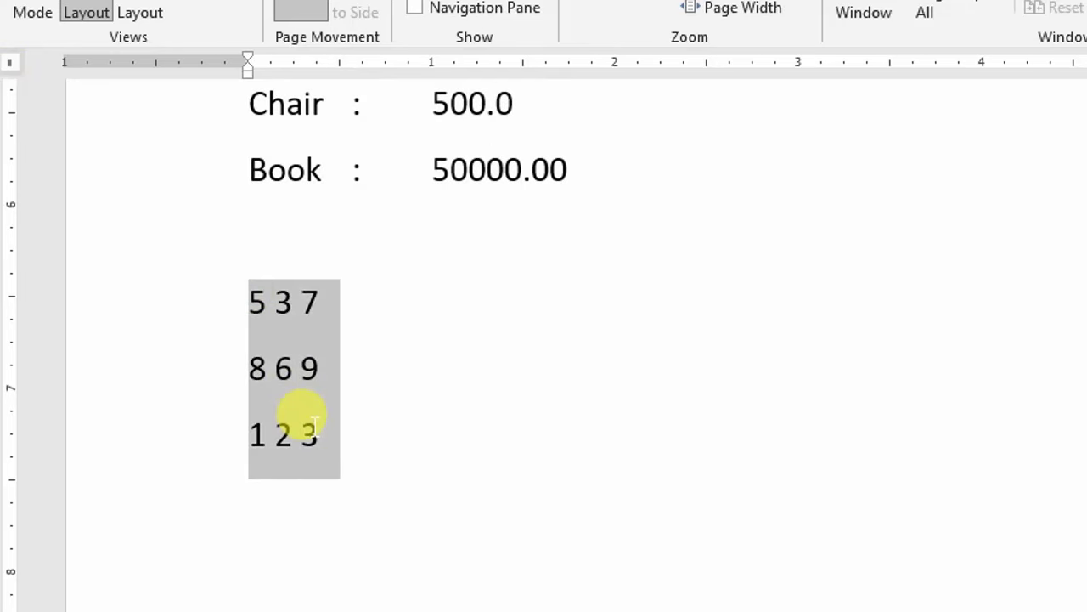
{"action": "left_click", "coordinate": [275, 303]}
{"action": "key", "text": "Tab"}
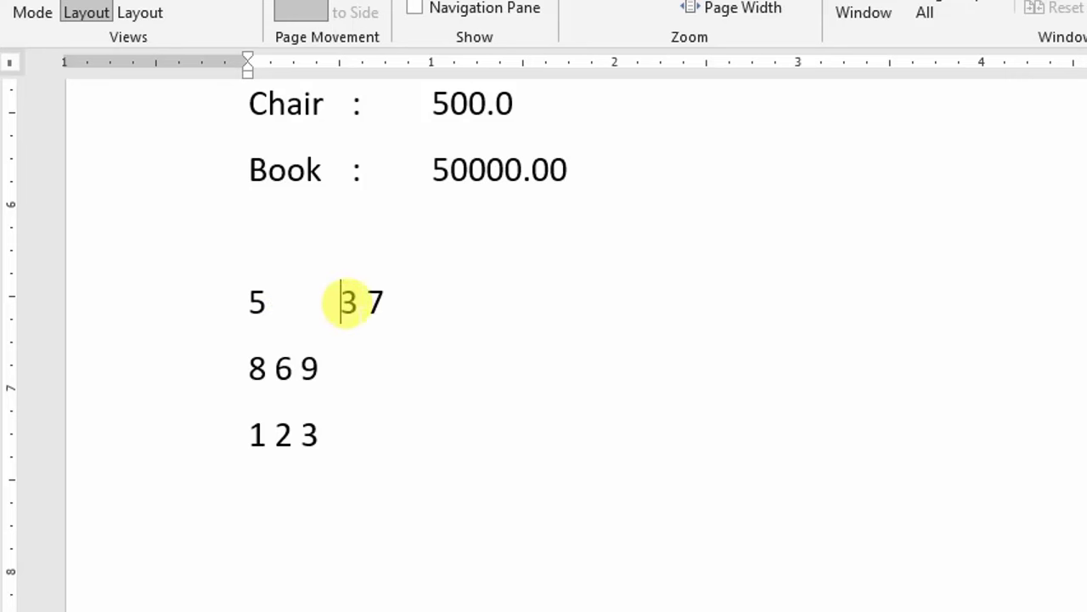
{"action": "left_click", "coordinate": [361, 302]}
{"action": "key", "text": "Tab"}
{"action": "left_click", "coordinate": [268, 368]}
{"action": "key", "text": "Tab"}
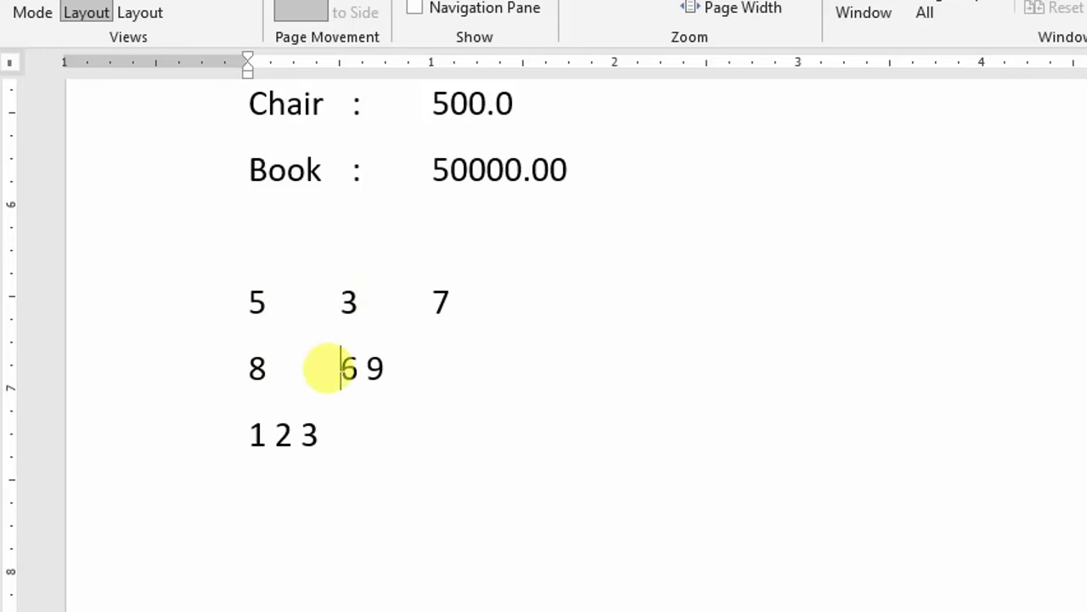
{"action": "left_click", "coordinate": [361, 368]}
{"action": "key", "text": "Tab"}
{"action": "left_click", "coordinate": [270, 434]}
{"action": "key", "text": "Tab"}
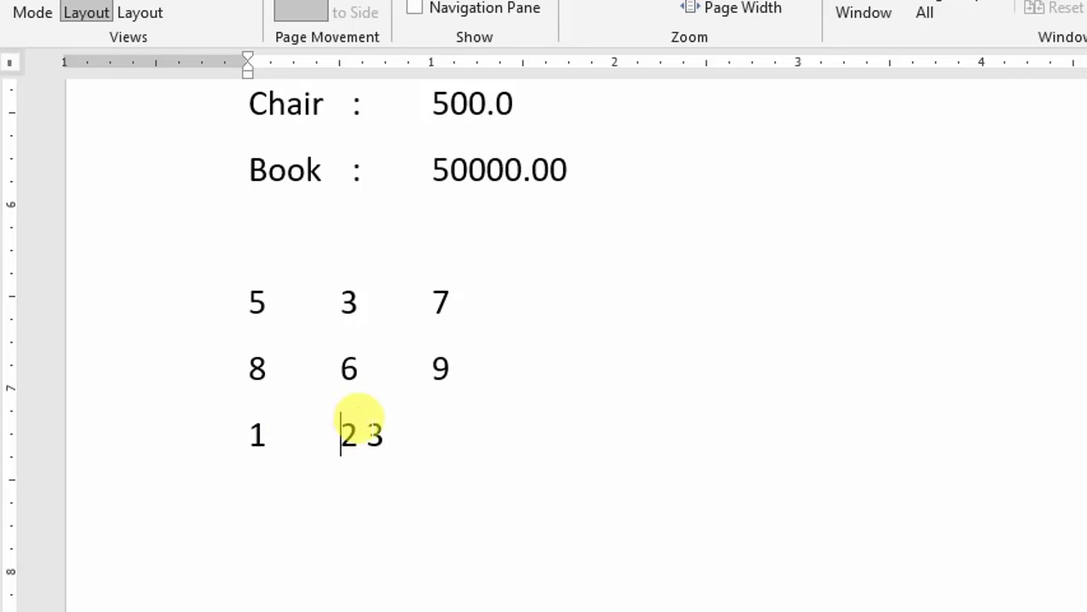
{"action": "left_click", "coordinate": [368, 433]}
{"action": "key", "text": "Tab"}
- Indent each of the three grid rows with a leading tab and select the grid
{"action": "left_click", "coordinate": [249, 293]}
{"action": "key", "text": "Tab"}
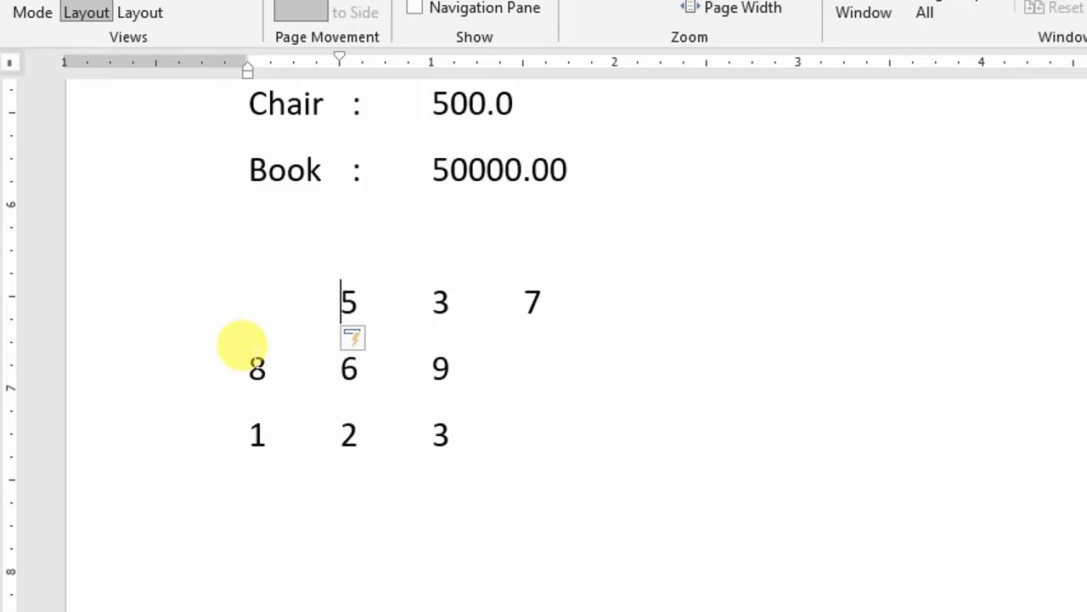
{"action": "left_click", "coordinate": [250, 357]}
{"action": "key", "text": "Tab"}
{"action": "left_click", "coordinate": [251, 429]}
{"action": "key", "text": "Tab"}
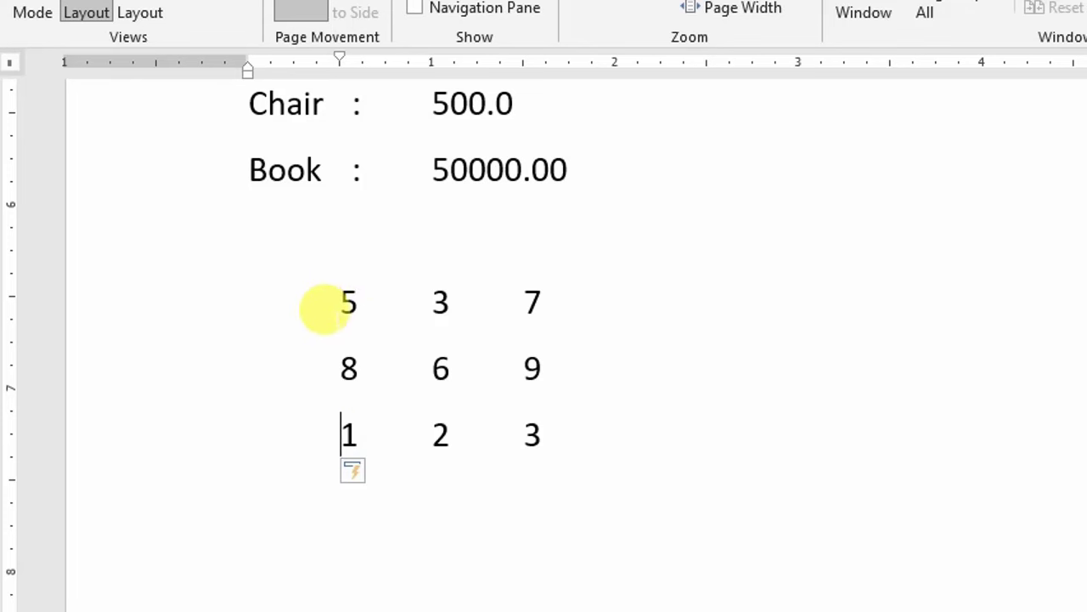
{"action": "left_click_drag", "start_coordinate": [339, 299], "coordinate": [530, 418]}
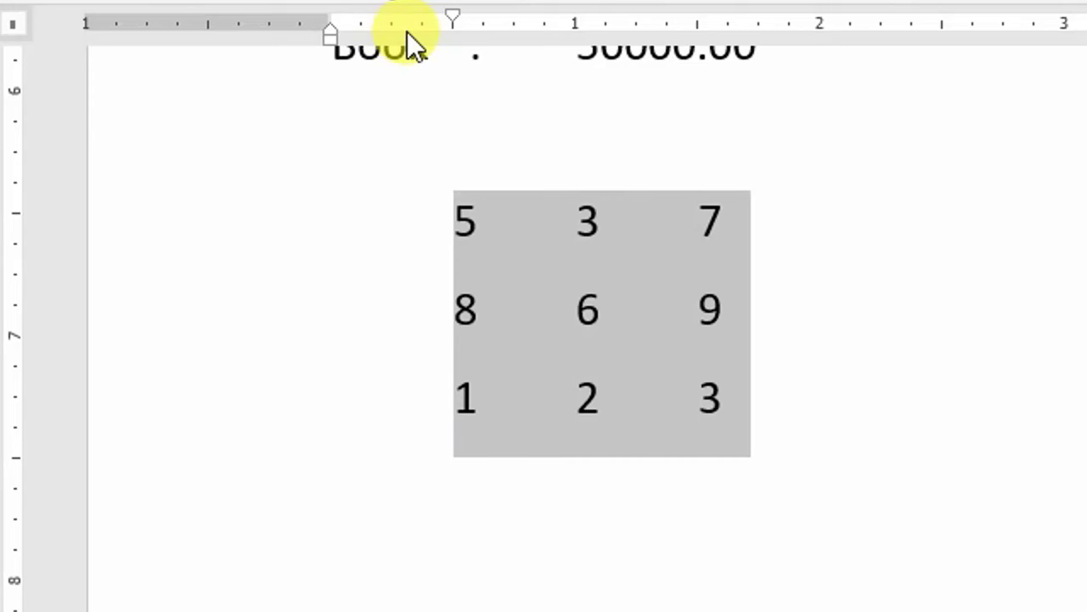
- Set four bar tabs on the ruler, drawing lines before, between and after the three number columns
{"action": "left_click", "coordinate": [407, 26]}
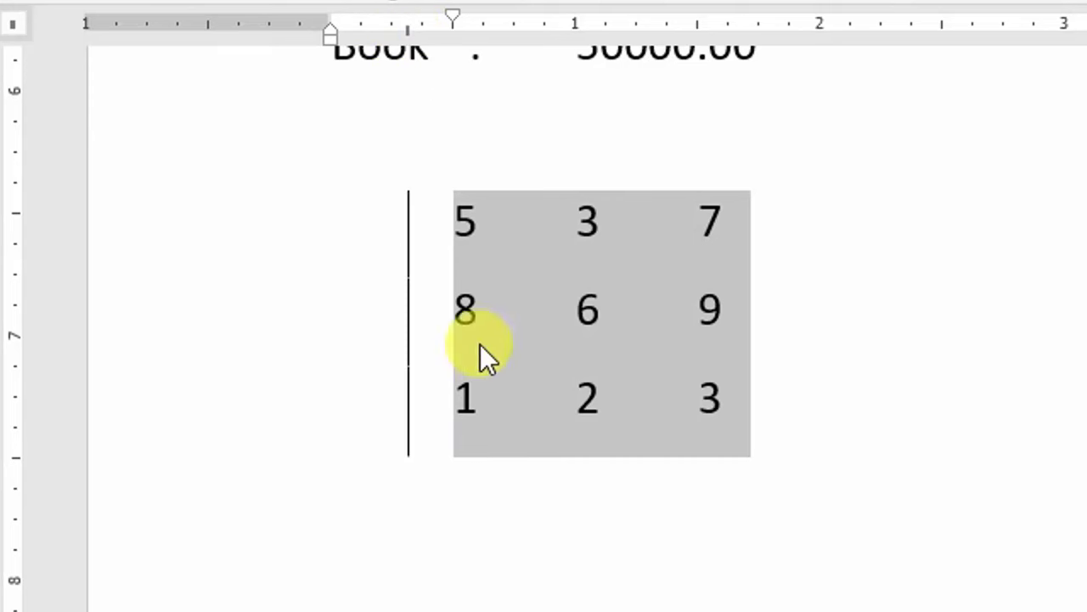
{"action": "left_click", "coordinate": [515, 30]}
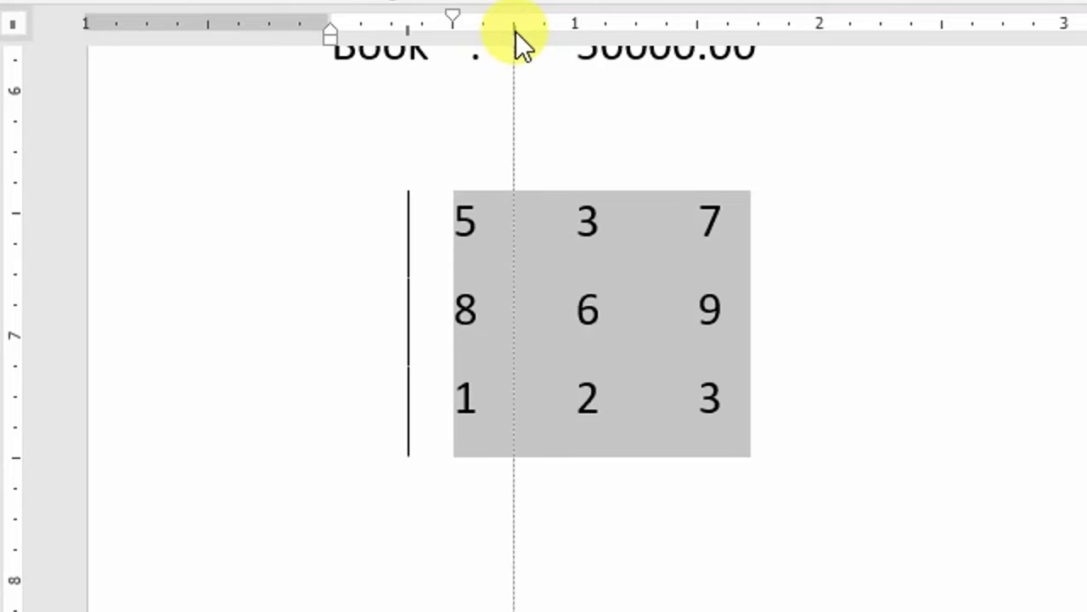
{"action": "left_click", "coordinate": [649, 26]}
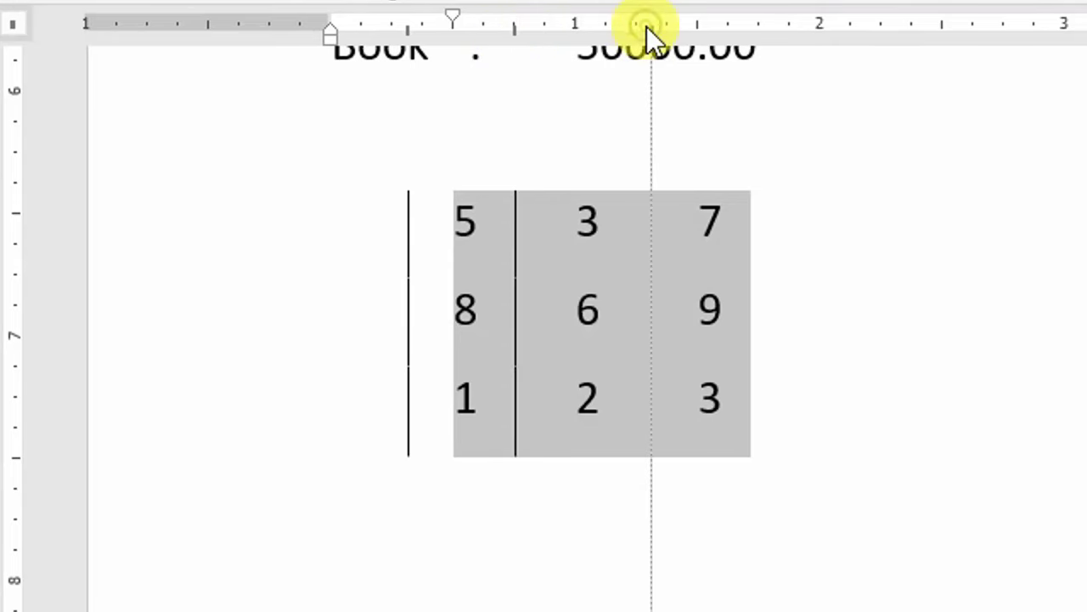
{"action": "left_click_drag", "start_coordinate": [788, 31], "coordinate": [773, 34]}
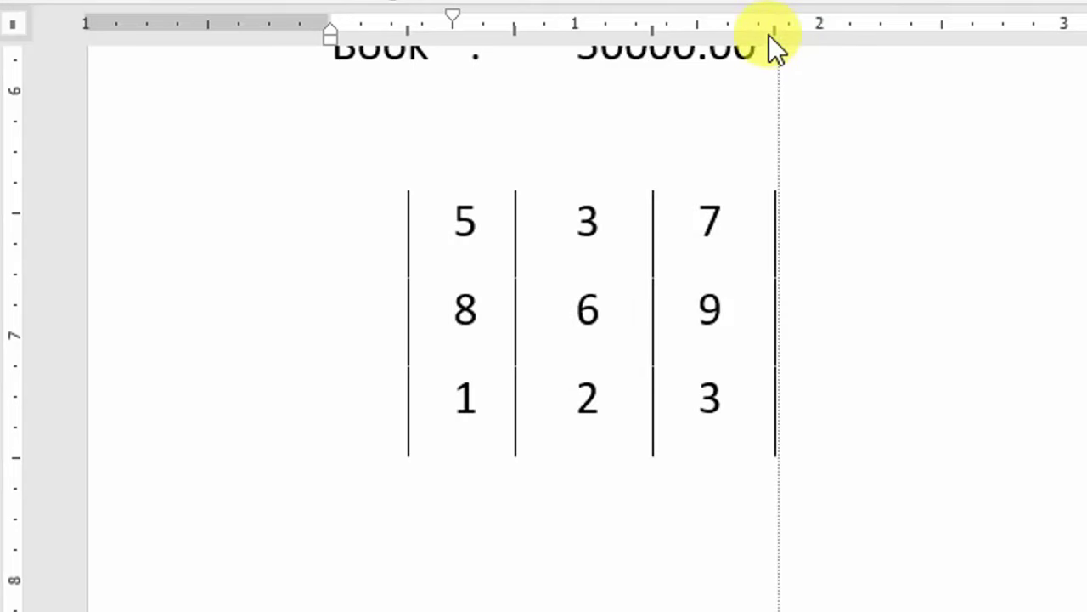
{"action": "left_click", "coordinate": [695, 311]}
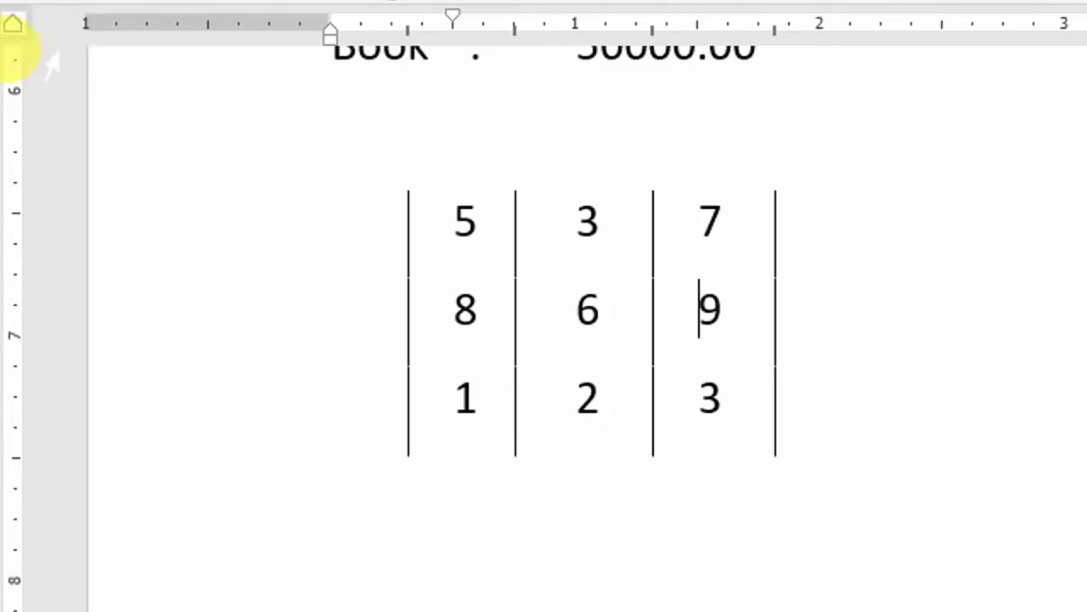
{"action": "left_click", "coordinate": [14, 22]}
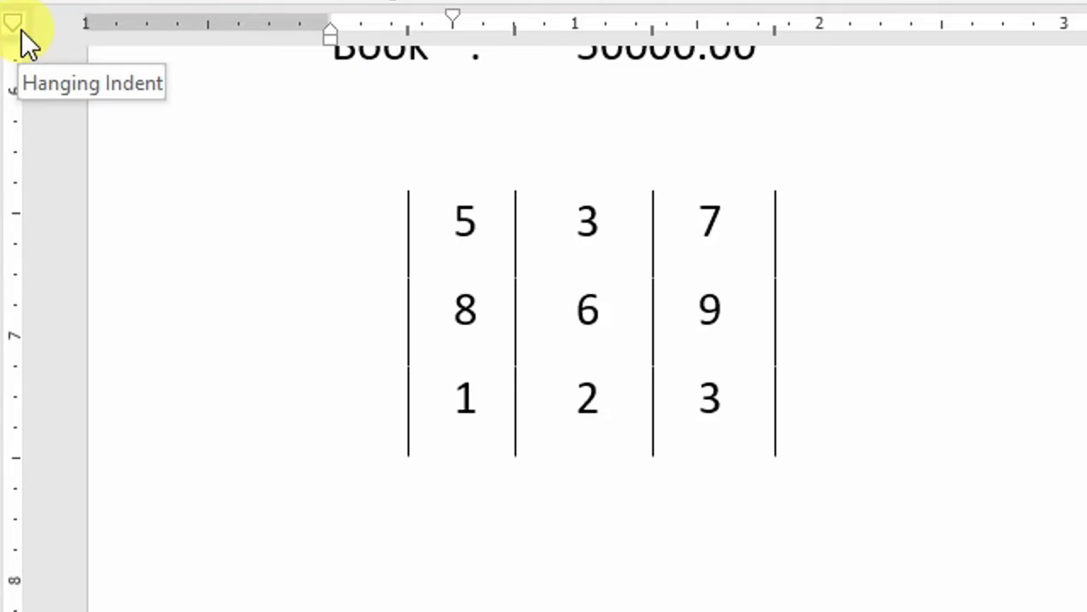